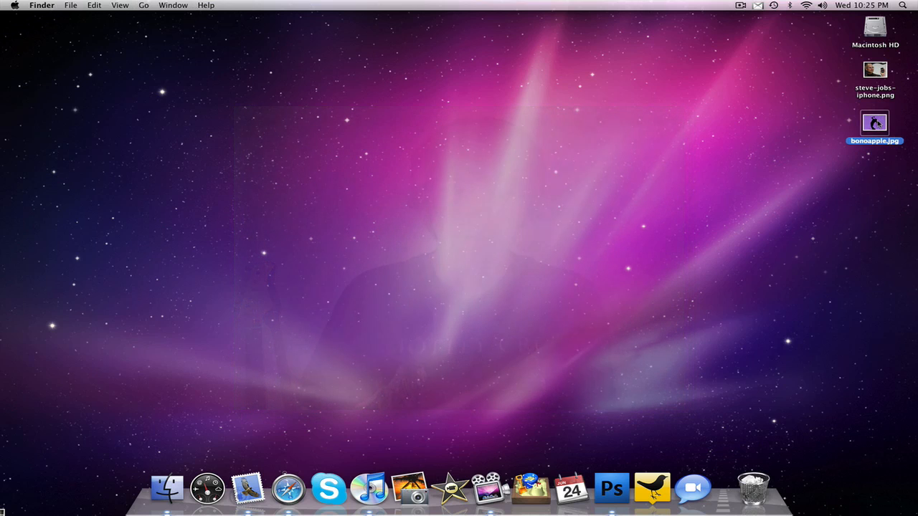
# - Preview bonoapple.jpg on the desktop as a silhouette reference and close the preview
pyautogui.press('space')
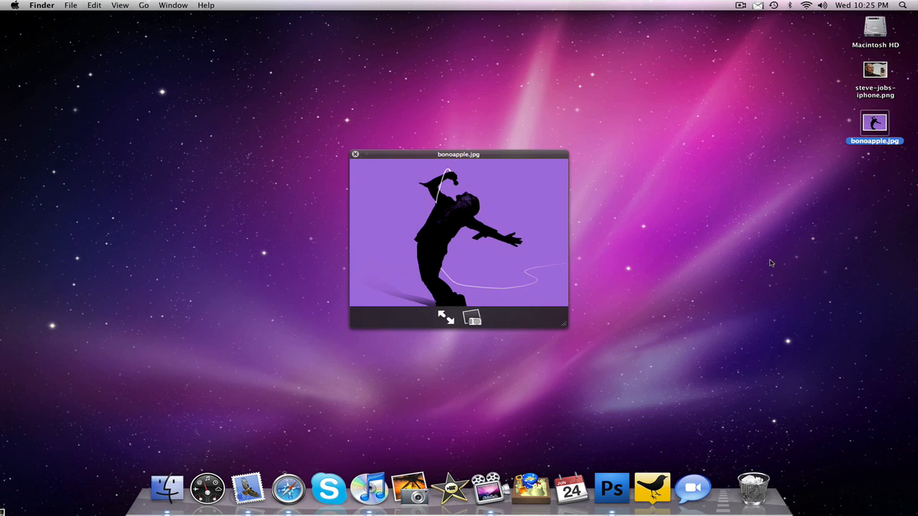
pyautogui.press('space')
pyautogui.click(805, 249)
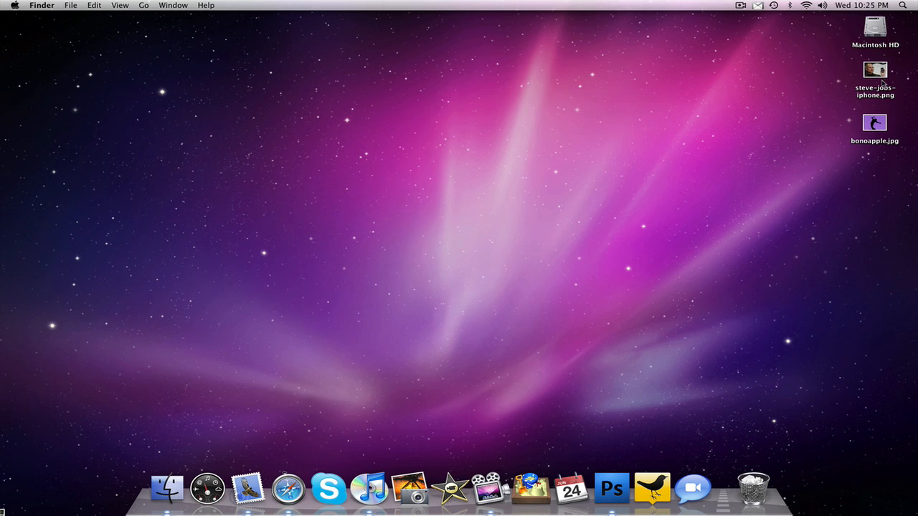
# - Open steve-jobs-iphone.png in Photoshop, then enlarge its document window and move it away from the toolbox
pyautogui.moveTo(877, 72); pyautogui.dragTo(616, 489)
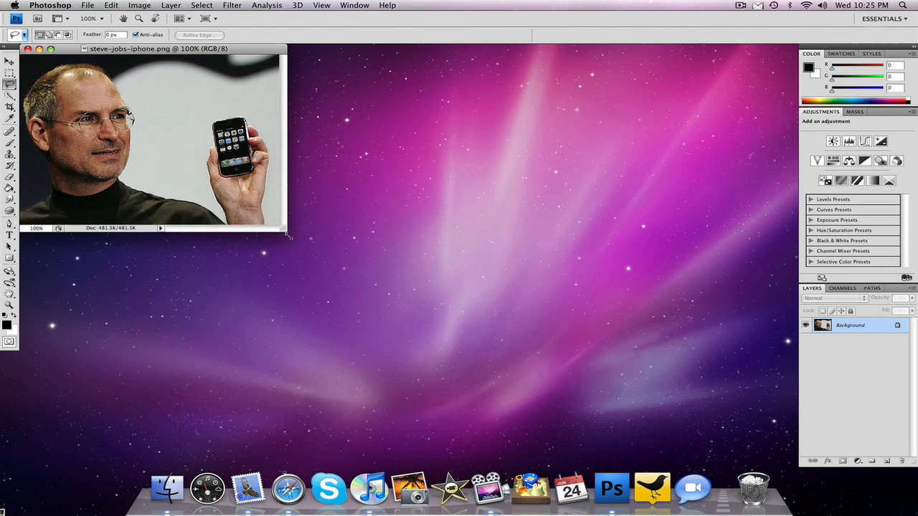
pyautogui.moveTo(287, 234); pyautogui.dragTo(374, 284)
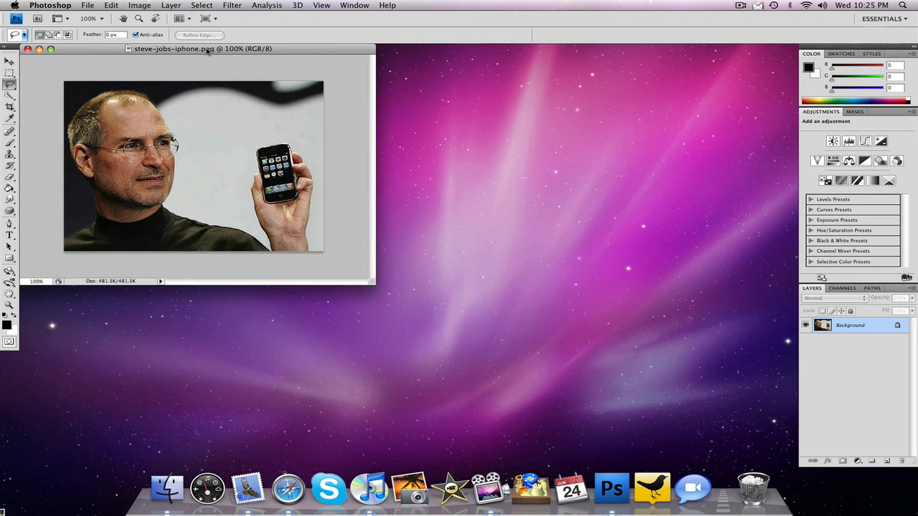
pyautogui.moveTo(208, 50); pyautogui.dragTo(320, 78)
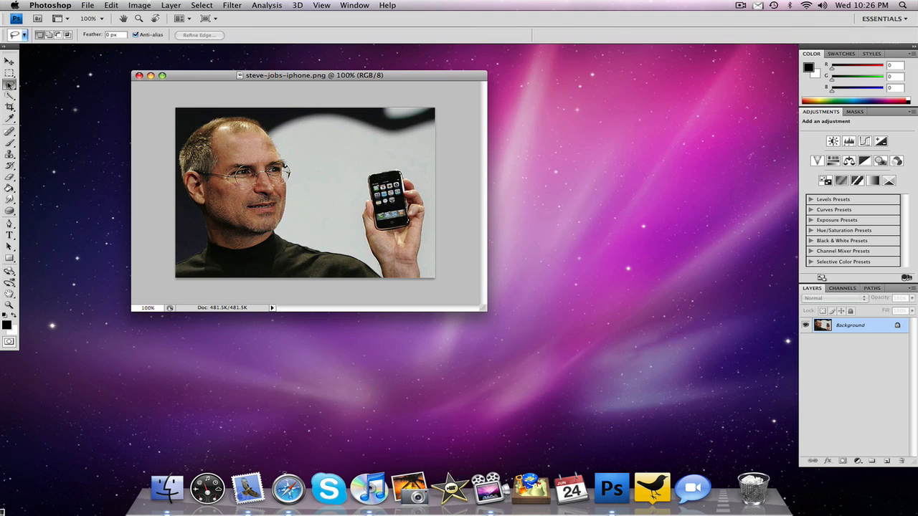
# - Select the man and the hand holding the phone by tracing their outline with the Magnetic Lasso tool
pyautogui.moveTo(9, 85); pyautogui.dragTo(41, 102)
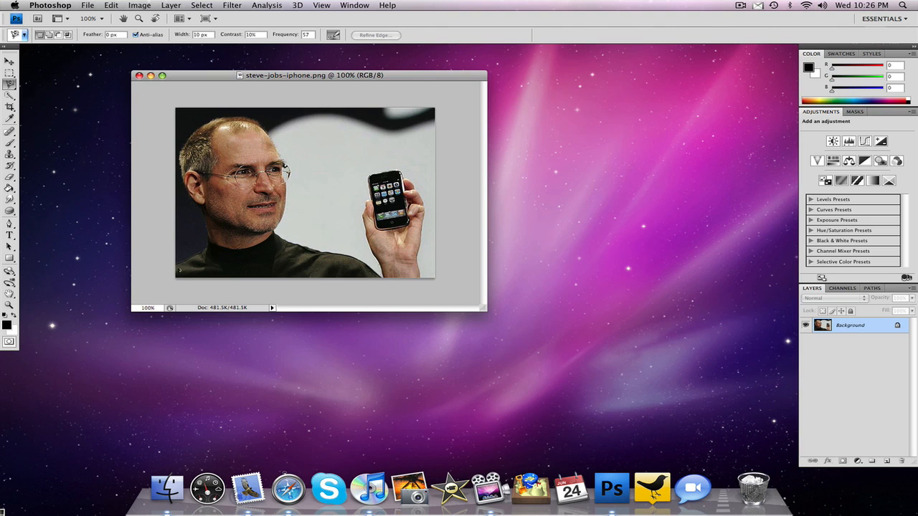
pyautogui.click(180, 270)
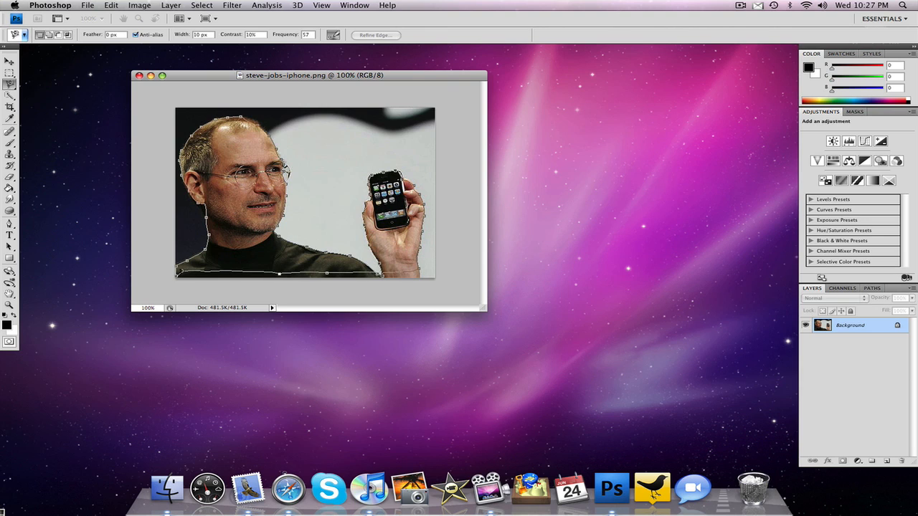
pyautogui.click(177, 275)
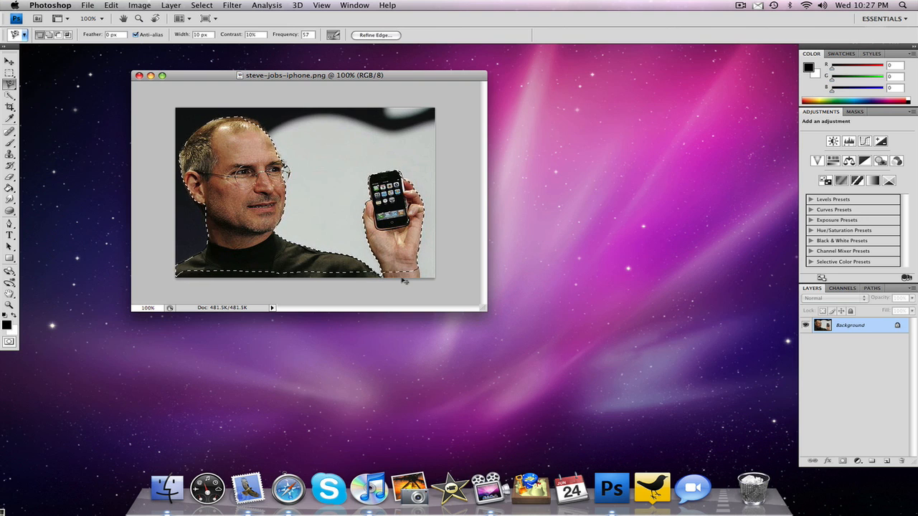
# - Create a new 700 by 500 pixel document with a white background and enlarge its window to show the whole canvas
pyautogui.click(88, 6)
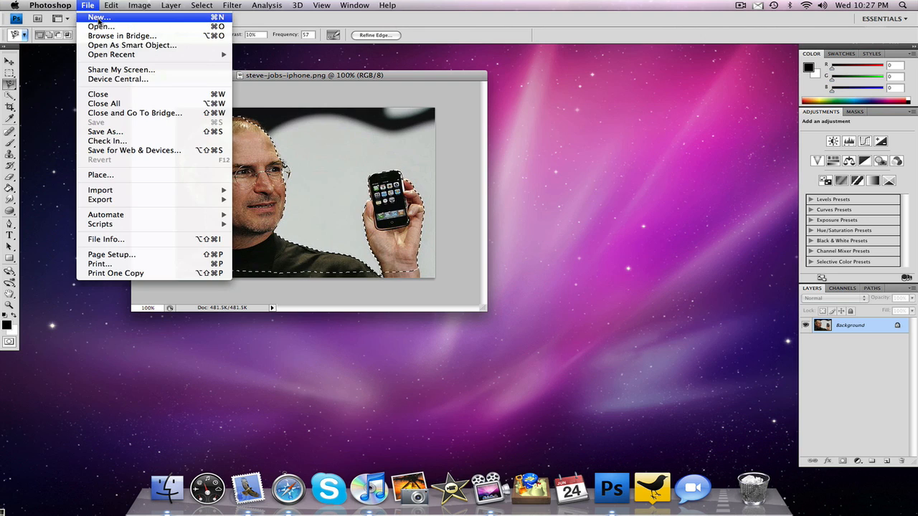
pyautogui.click(93, 20)
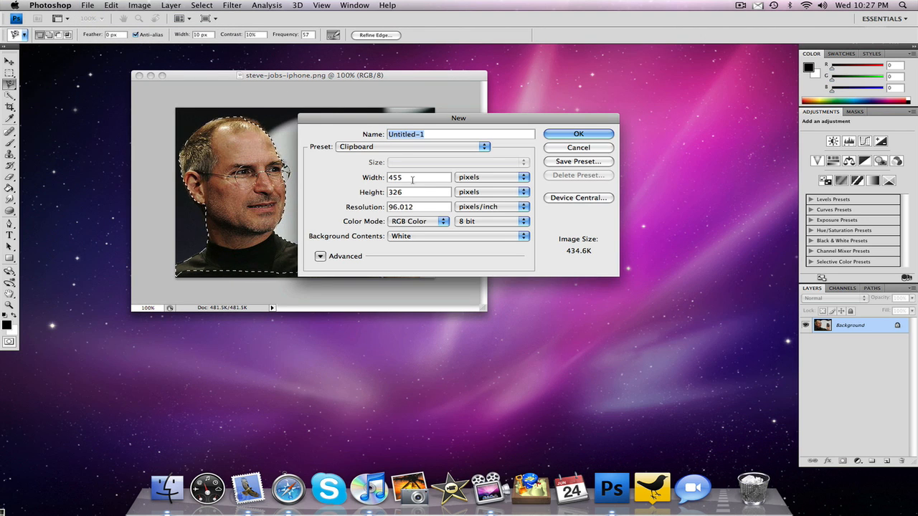
pyautogui.write('700')
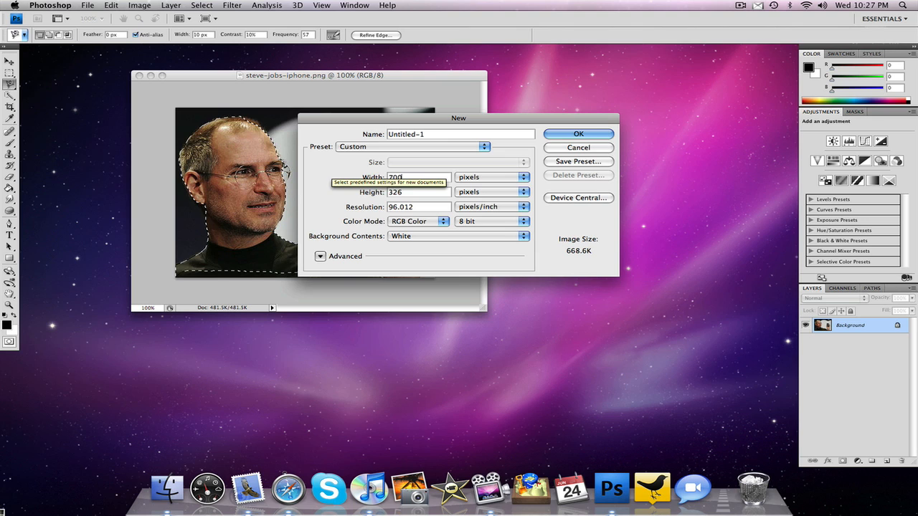
pyautogui.press('Tab')
pyautogui.write('5')
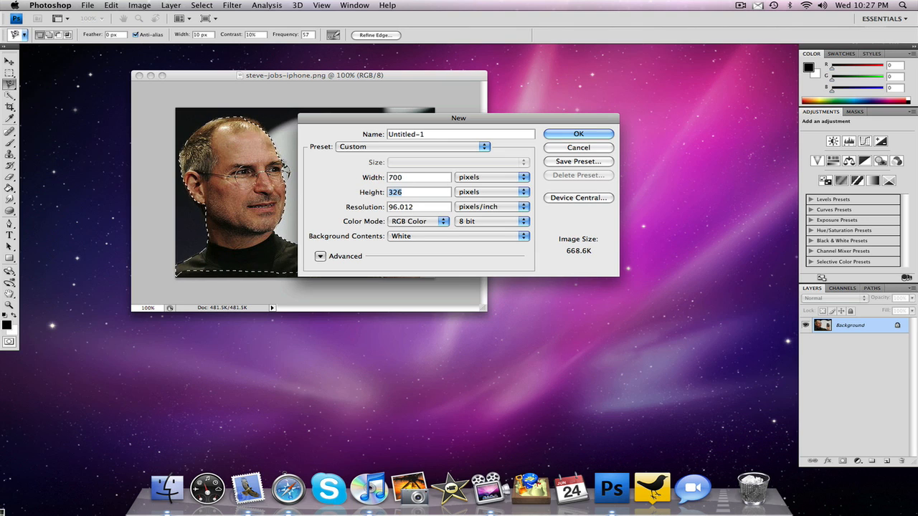
pyautogui.write('00')
pyautogui.click(595, 136)
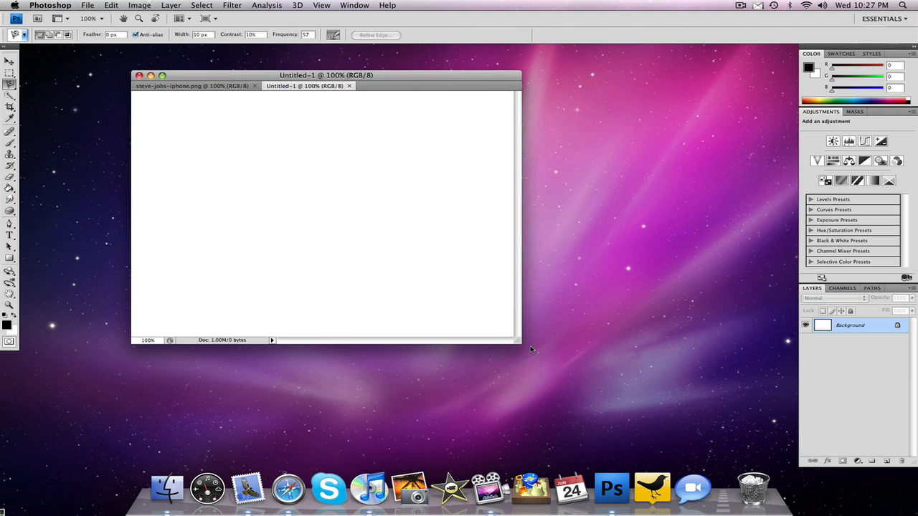
pyautogui.moveTo(519, 342); pyautogui.dragTo(626, 369)
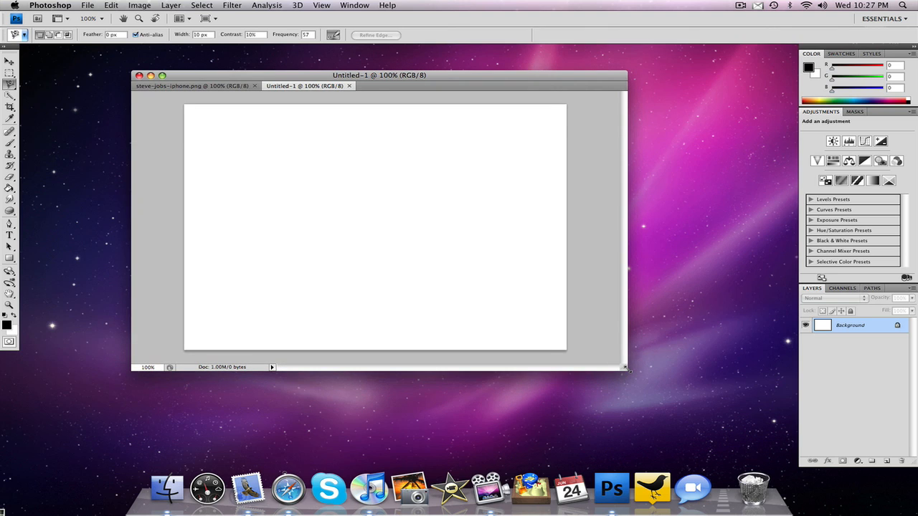
# - Paste the cutout into the new document and move it down to the canvas's lower edge
pyautogui.press('super+v')
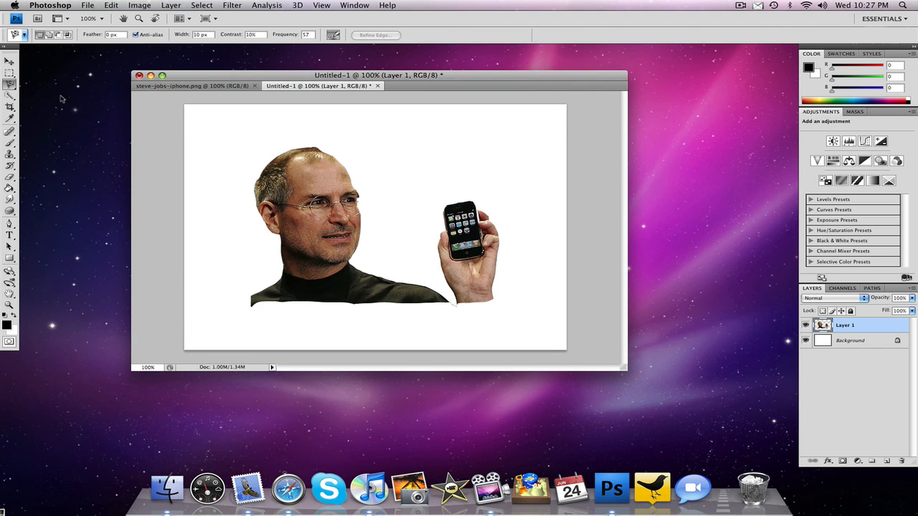
pyautogui.click(10, 61)
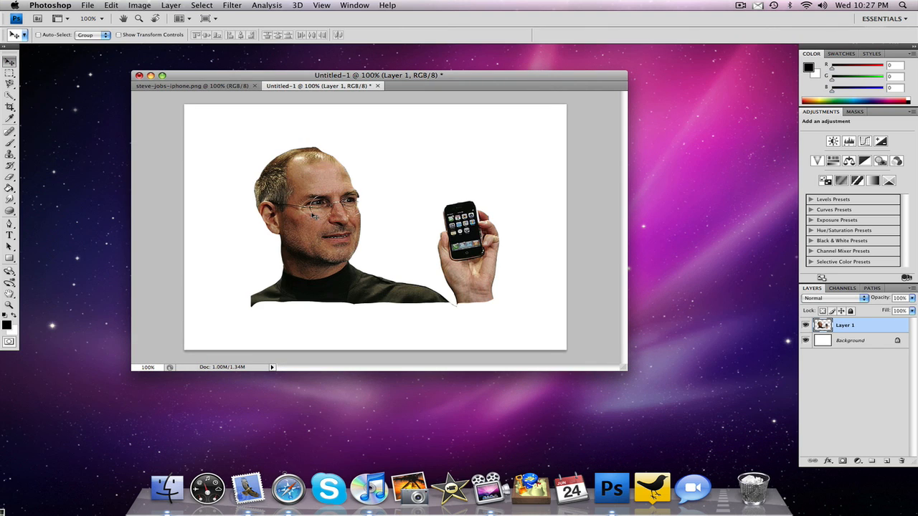
pyautogui.moveTo(313, 215); pyautogui.dragTo(331, 271)
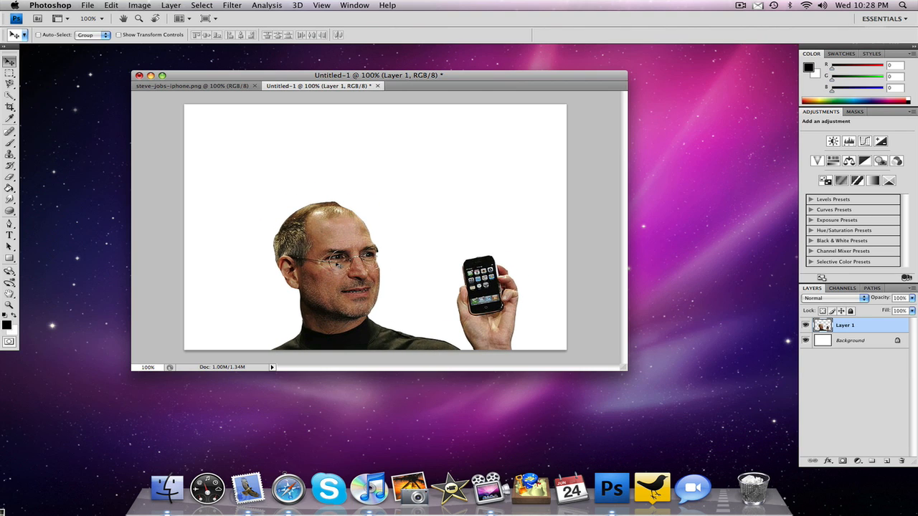
# - Duplicate the cutout layer under the name iPhone
pyautogui.rightClick(868, 329)
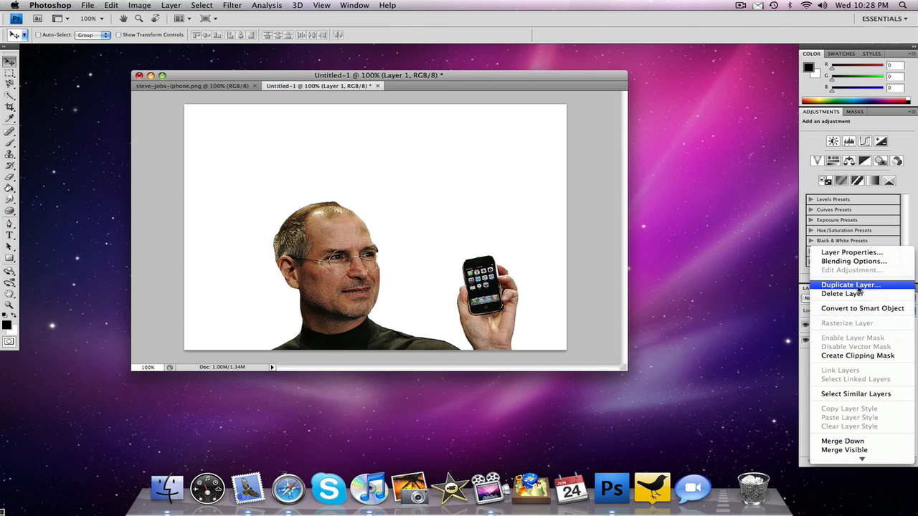
pyautogui.click(861, 287)
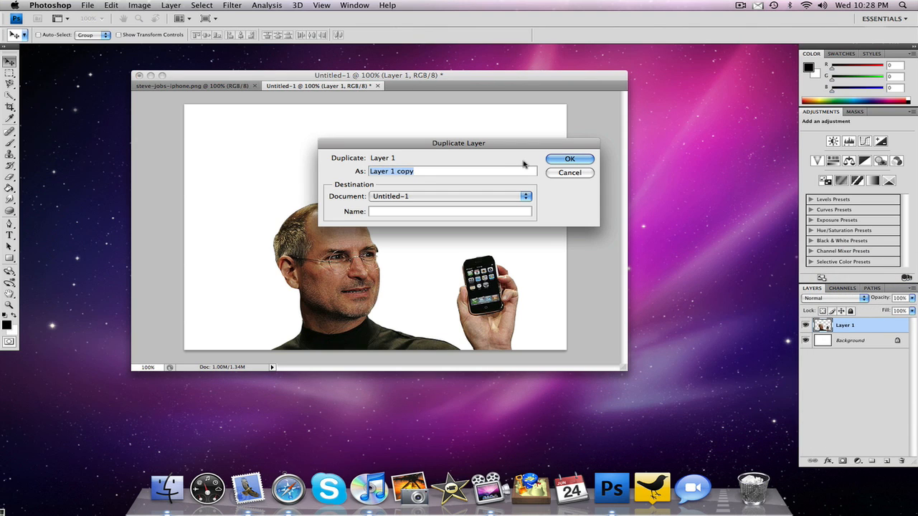
pyautogui.write('iPhone')
pyautogui.click(579, 159)
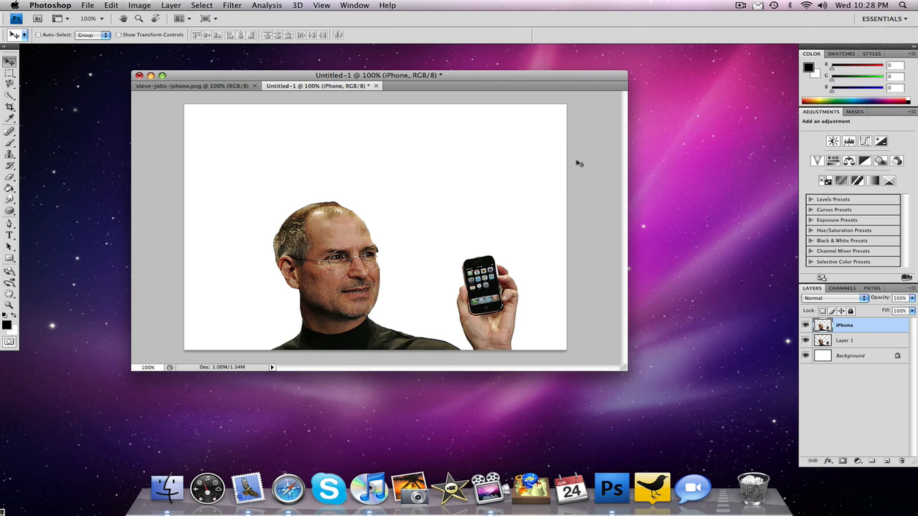
# - Rename the original cutout layer, Layer 1, as SteveJobs
pyautogui.click(850, 341)
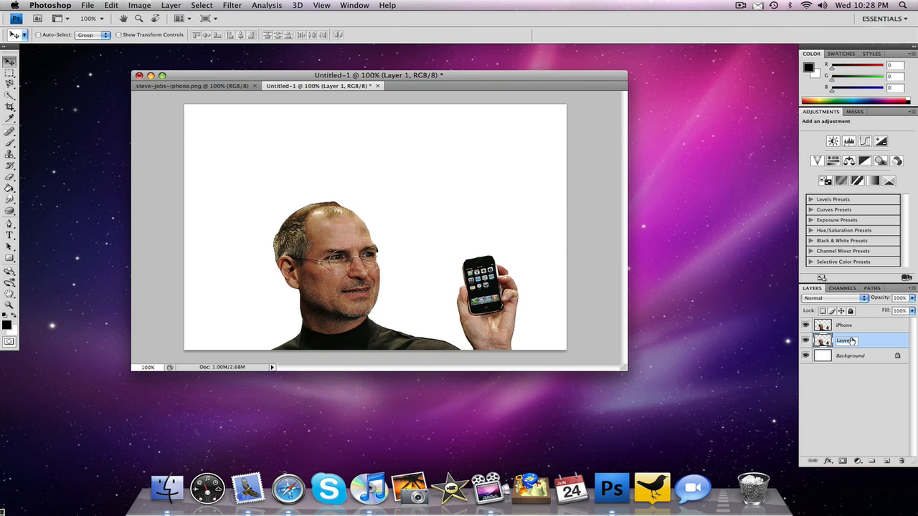
pyautogui.write('SteveJobs')
pyautogui.press('Return')
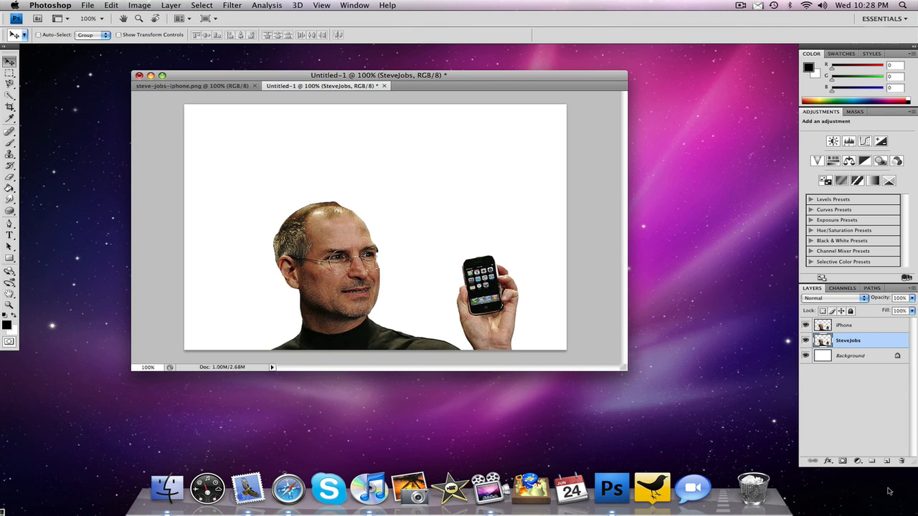
# - Hide the iPhone layer and apply a black (000000) Color Overlay to the SteveJobs layer
pyautogui.click(853, 328)
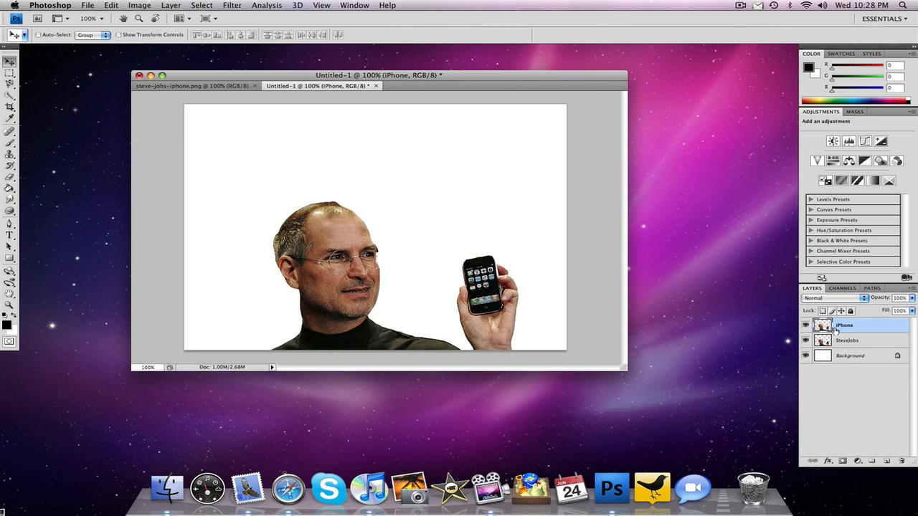
pyautogui.click(805, 326)
pyautogui.click(851, 344)
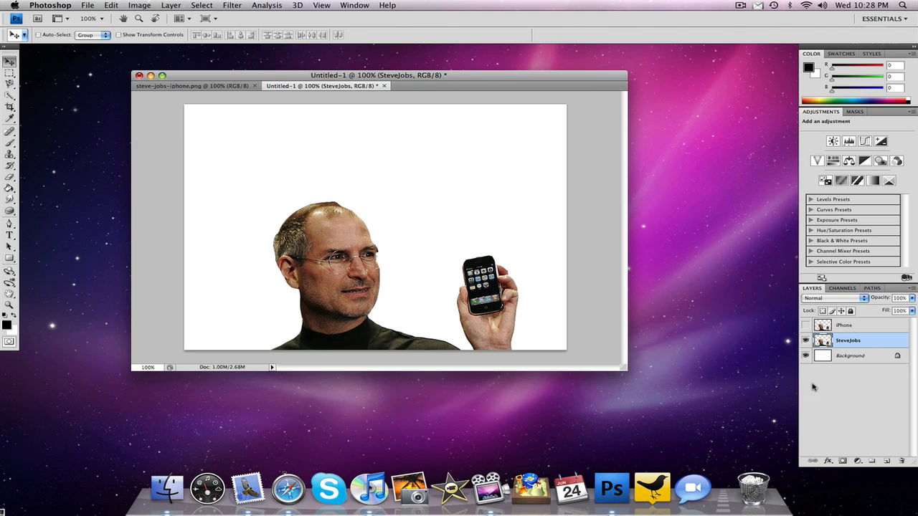
pyautogui.click(828, 460)
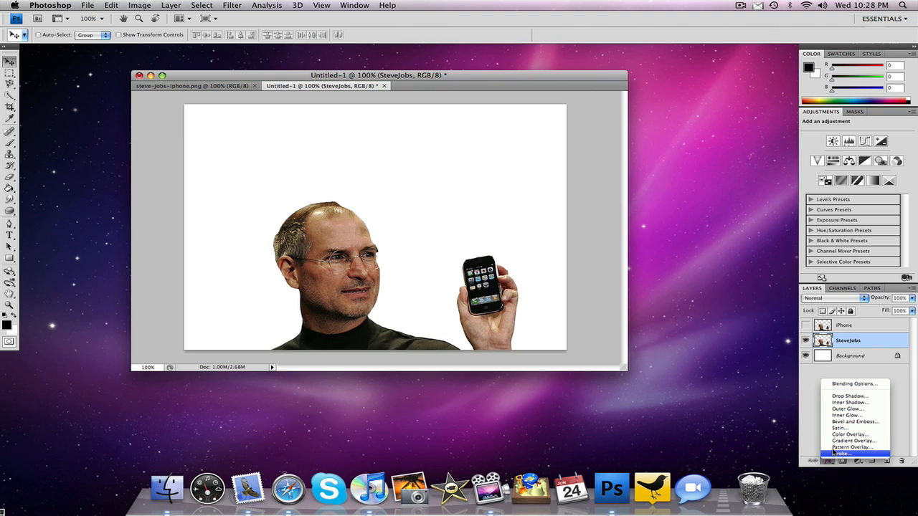
pyautogui.click(831, 436)
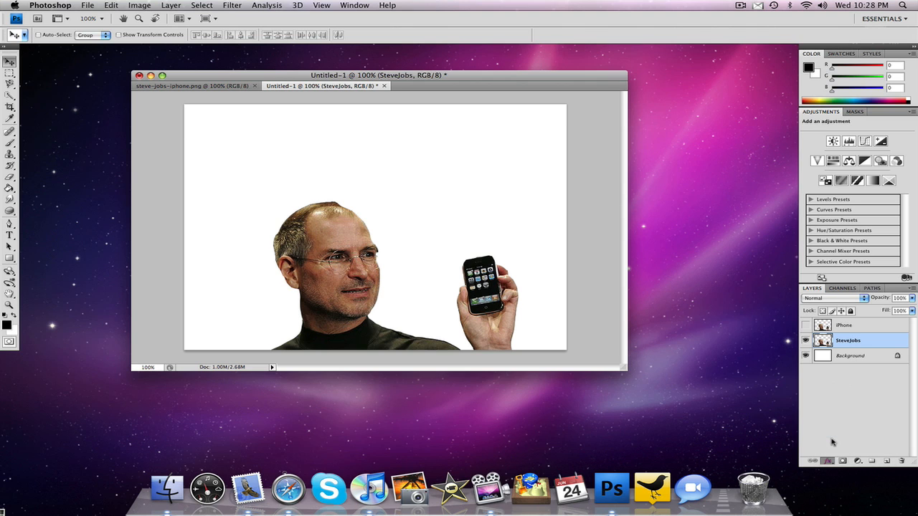
pyautogui.moveTo(501, 66); pyautogui.dragTo(637, 75)
pyautogui.click(640, 110)
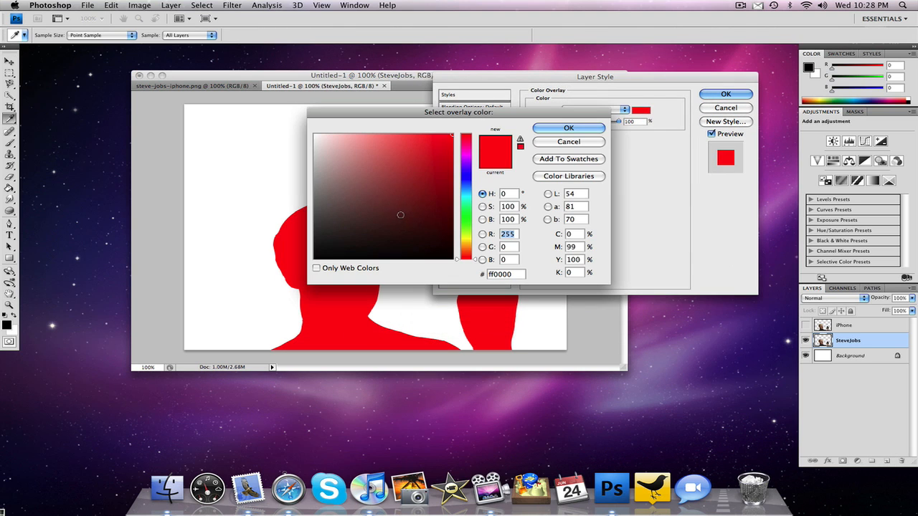
pyautogui.moveTo(399, 230); pyautogui.dragTo(453, 259)
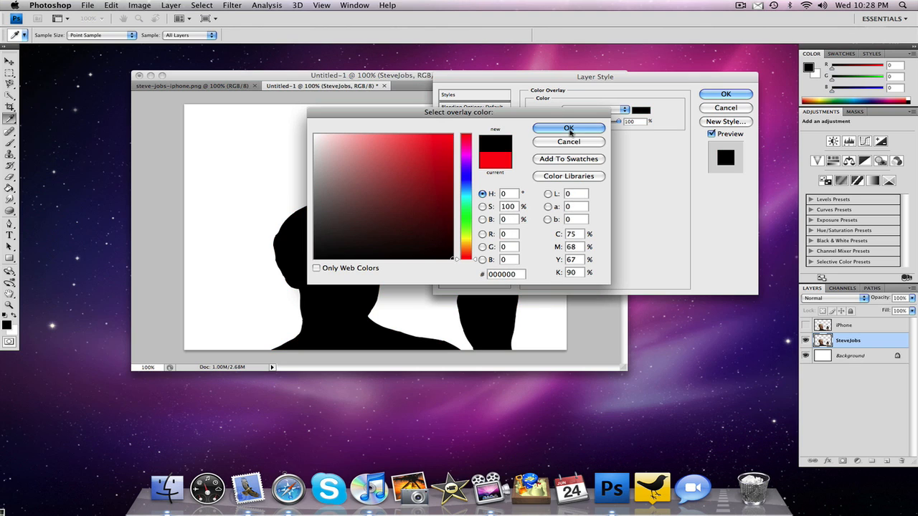
pyautogui.click(568, 129)
pyautogui.click(726, 94)
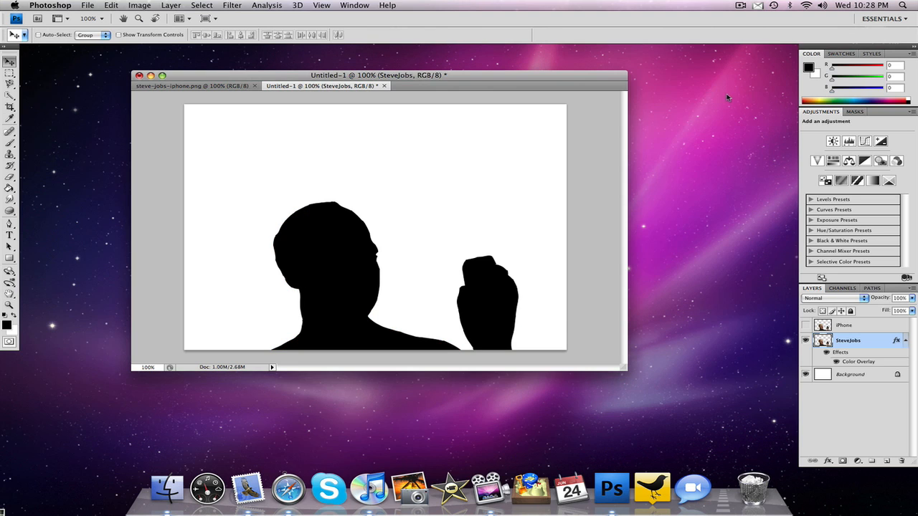
# - Show the iPhone layer again and select the phone on it by tracing its outline with the Magnetic Lasso tool
pyautogui.click(850, 326)
pyautogui.click(805, 327)
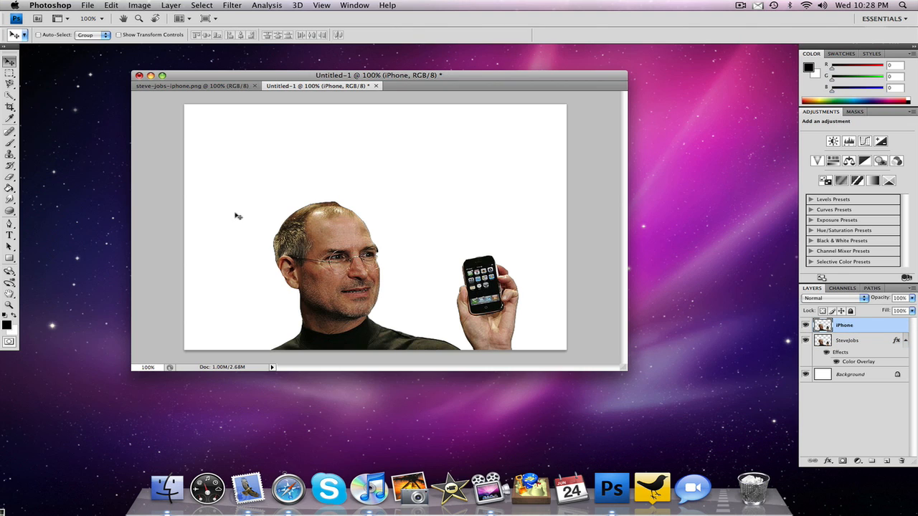
pyautogui.click(10, 84)
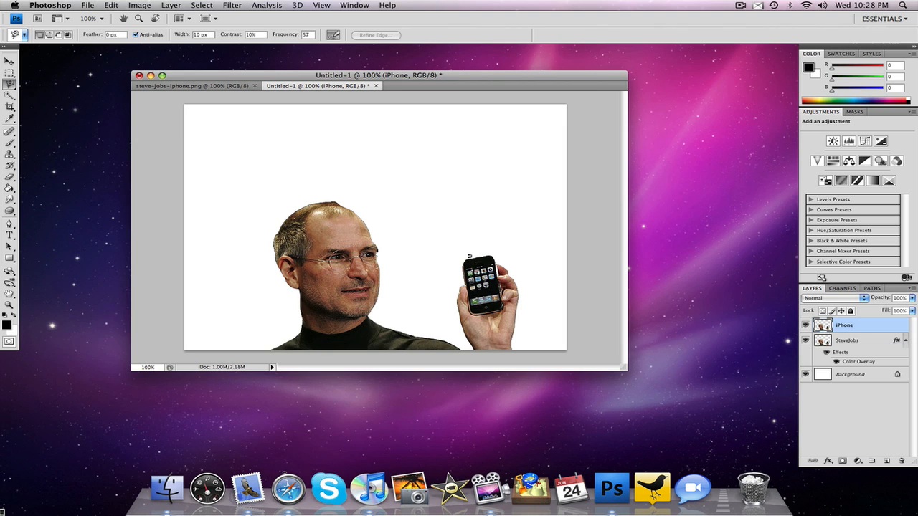
pyautogui.click(469, 254)
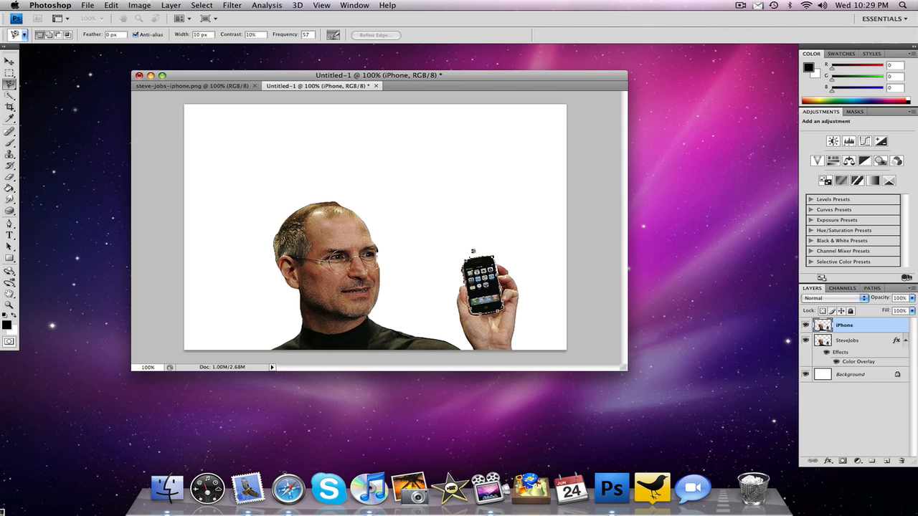
pyautogui.click(467, 255)
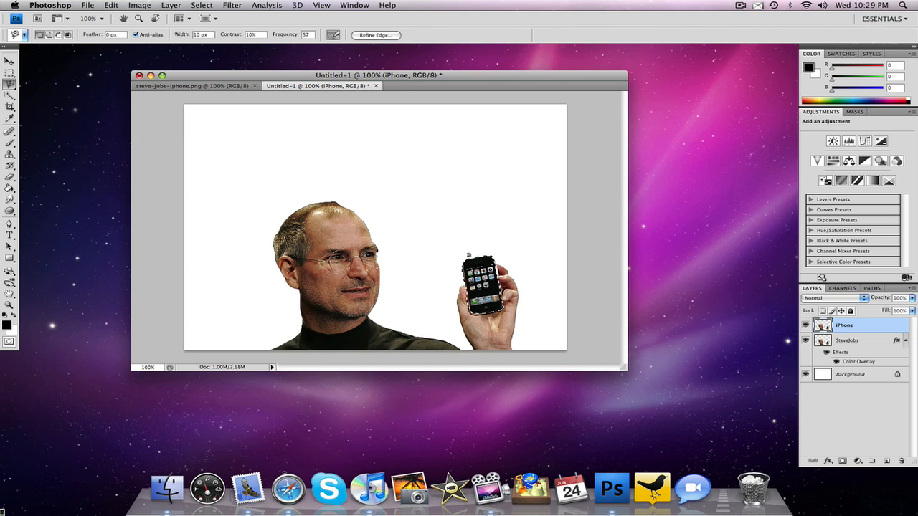
# - Invert the phone selection, delete everything outside the phone from the iPhone layer, and deselect
pyautogui.click(200, 5)
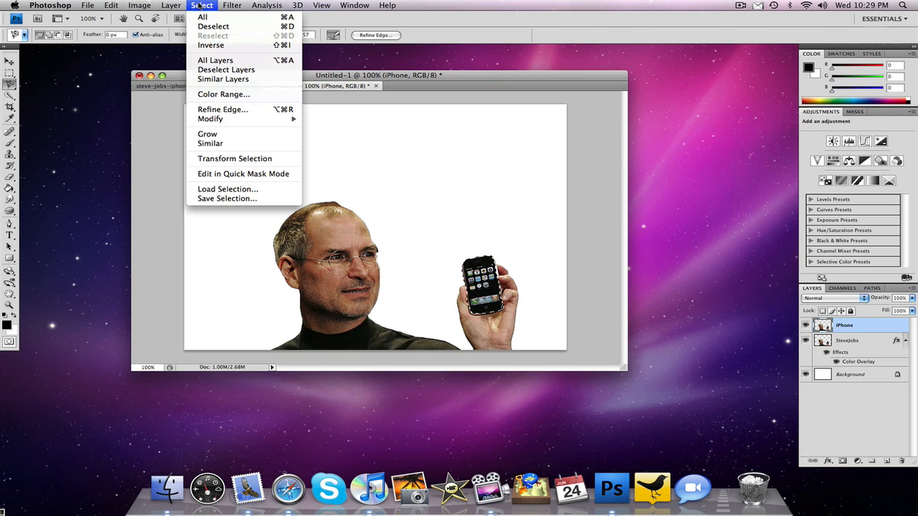
pyautogui.click(209, 45)
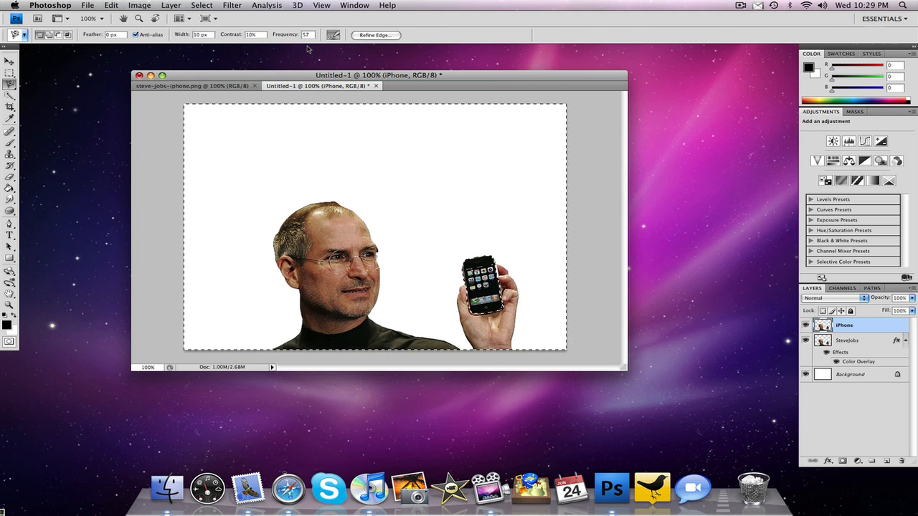
pyautogui.press('Delete')
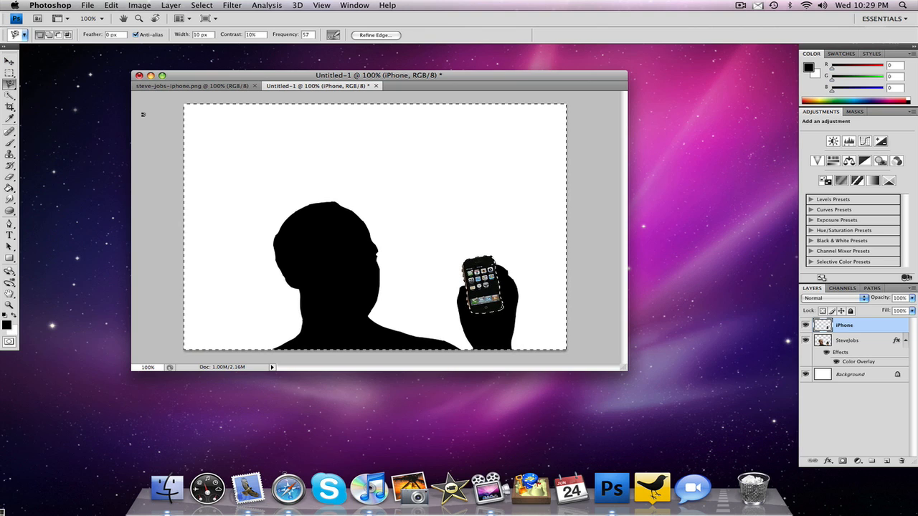
pyautogui.press('super+d')
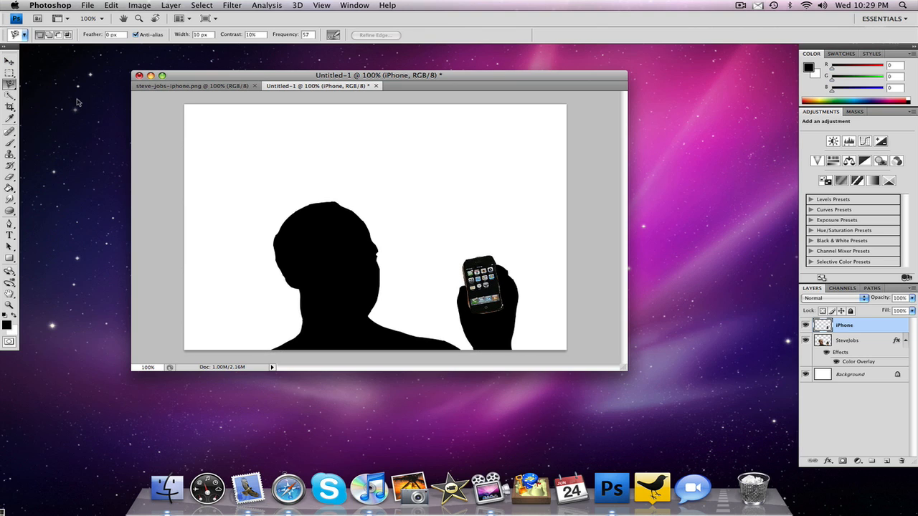
# - Apply a white (ffffff) Color Overlay to the iPhone layer
pyautogui.click(9, 63)
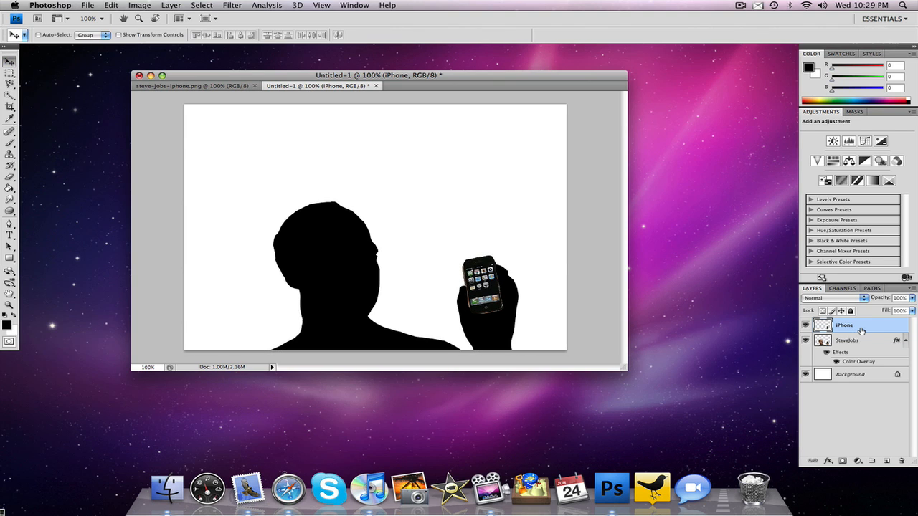
pyautogui.click(829, 462)
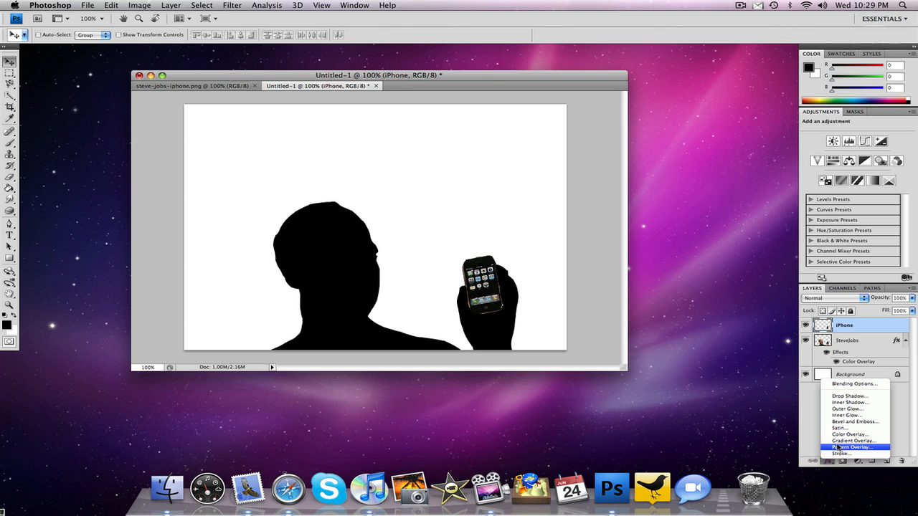
pyautogui.click(838, 434)
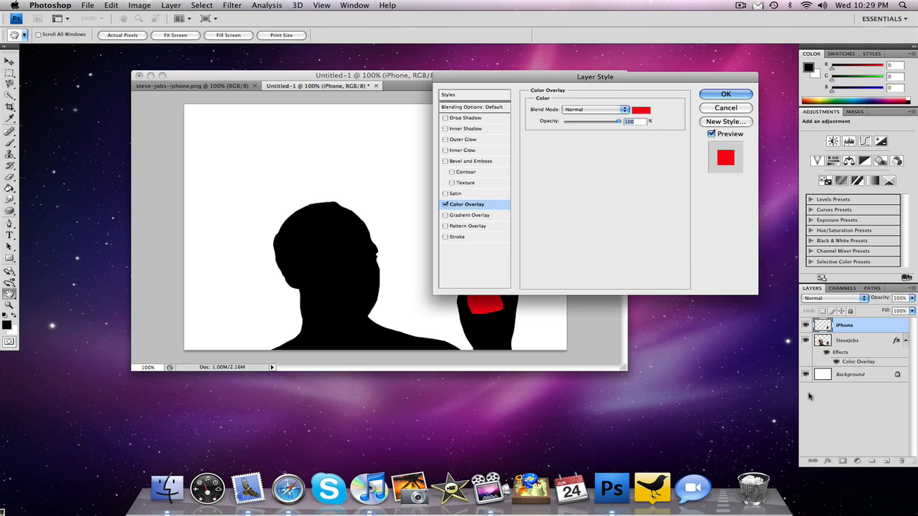
pyautogui.click(643, 111)
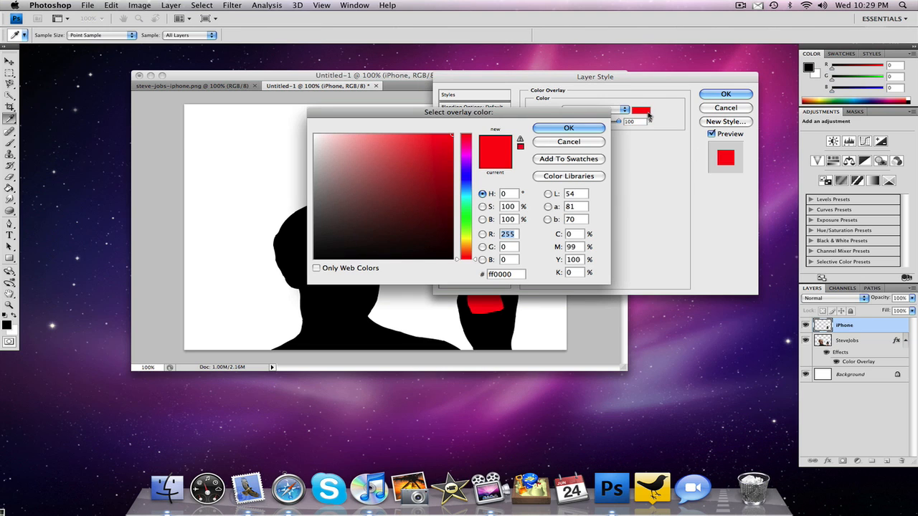
pyautogui.moveTo(384, 190); pyautogui.dragTo(314, 134)
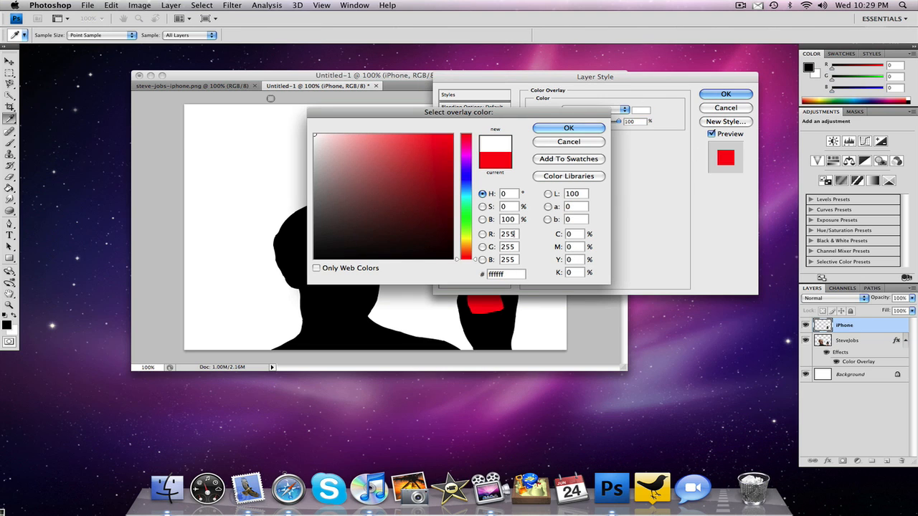
pyautogui.click(569, 128)
pyautogui.click(713, 96)
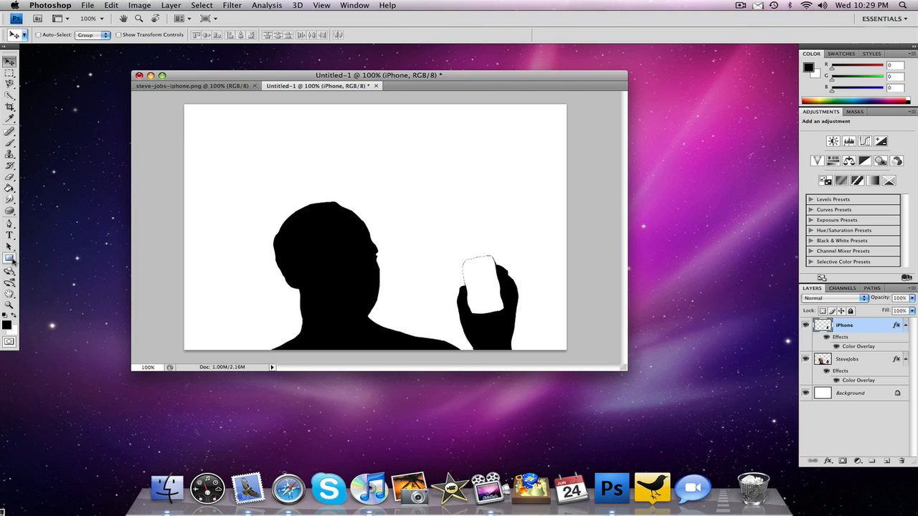
# - Draw a phone-sized rounded rectangle with a 10 px radius over the white phone in the hand
pyautogui.click(11, 259)
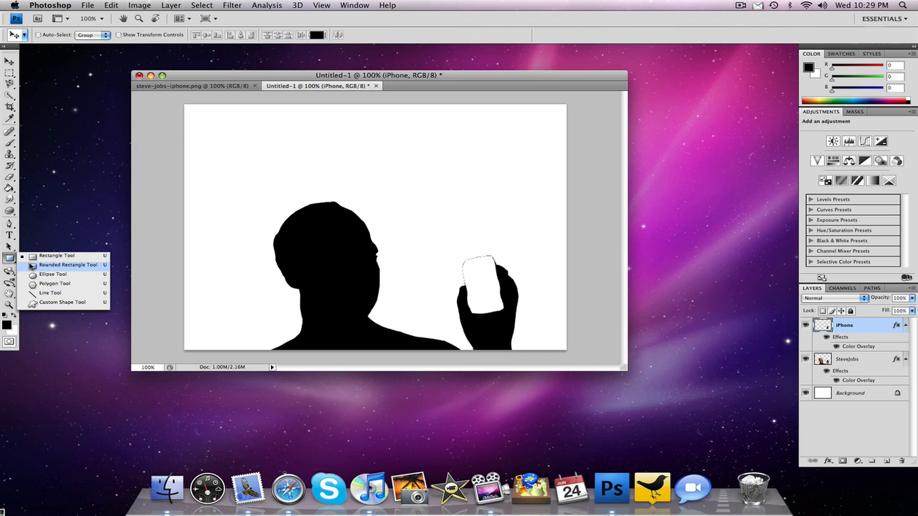
pyautogui.click(32, 265)
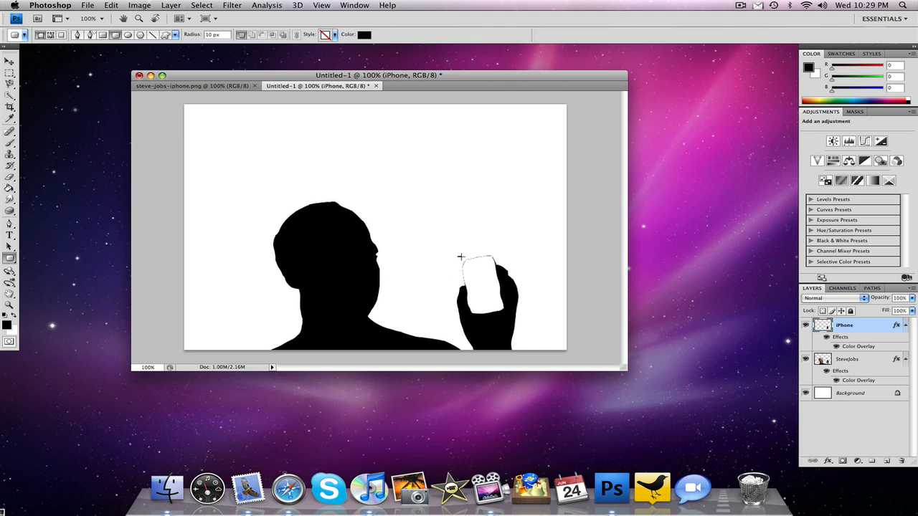
pyautogui.moveTo(461, 256); pyautogui.dragTo(494, 315)
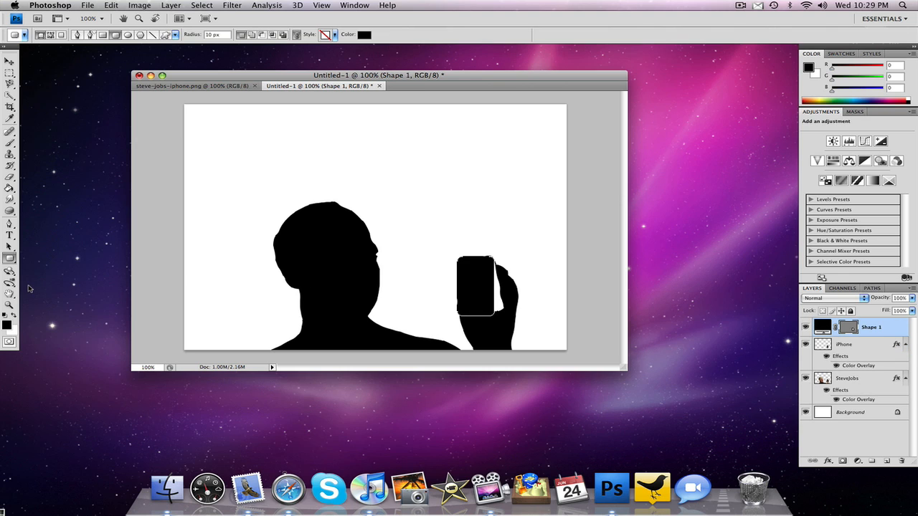
# - Rasterize the rounded rectangle shape and fill it with white using the Paint Bucket
pyautogui.click(14, 316)
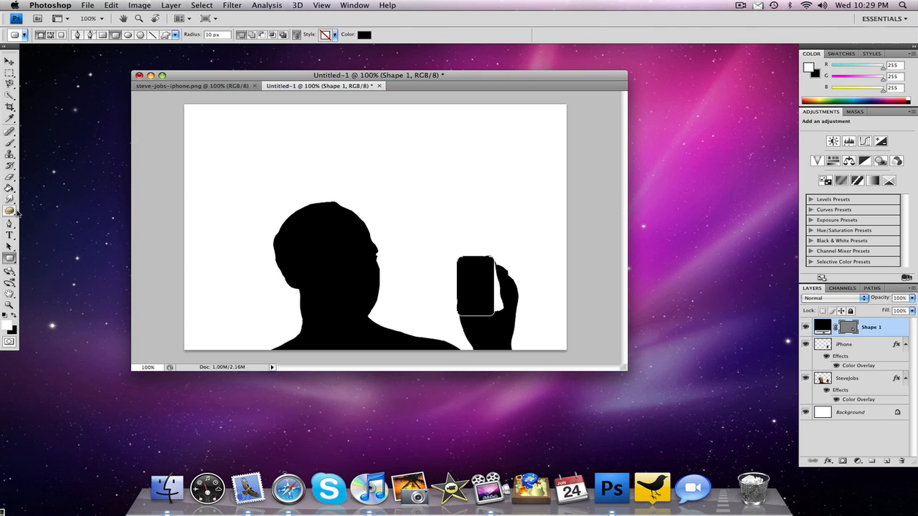
pyautogui.click(11, 188)
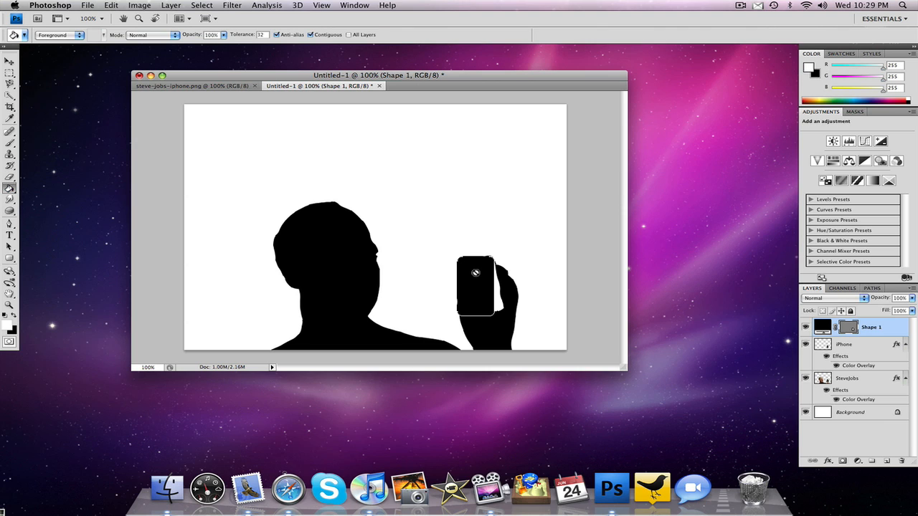
pyautogui.click(474, 274)
pyautogui.click(528, 150)
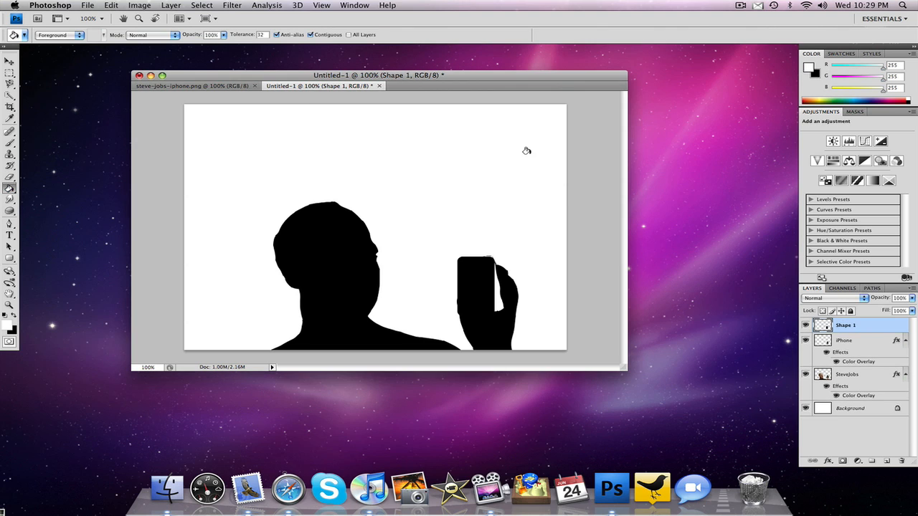
pyautogui.click(473, 264)
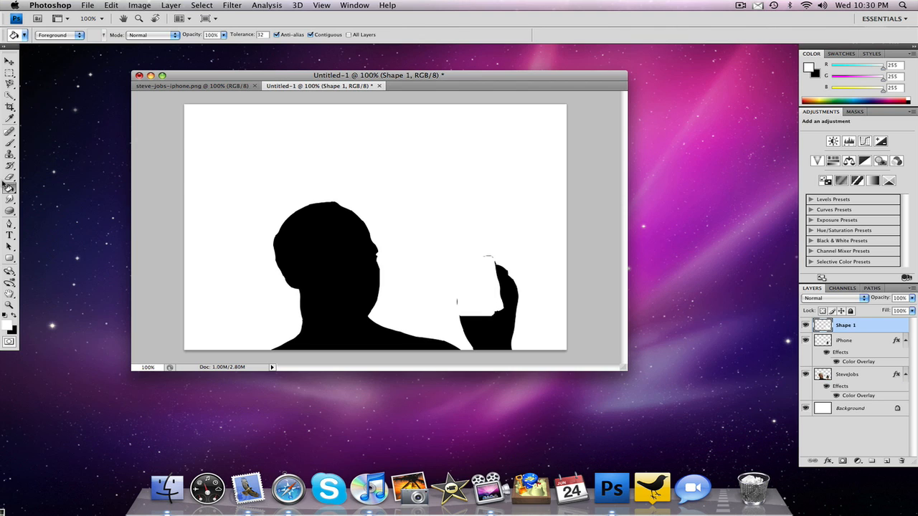
# - Rotate the white rounded rectangle by about -11.8° and place it over the phone, centred at about X 547 px, Y 370 px
pyautogui.click(10, 62)
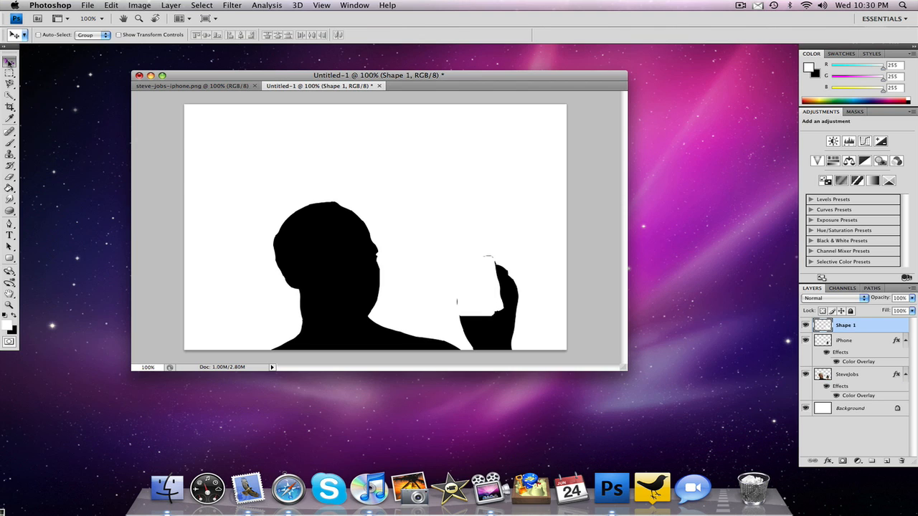
pyautogui.click(106, 5)
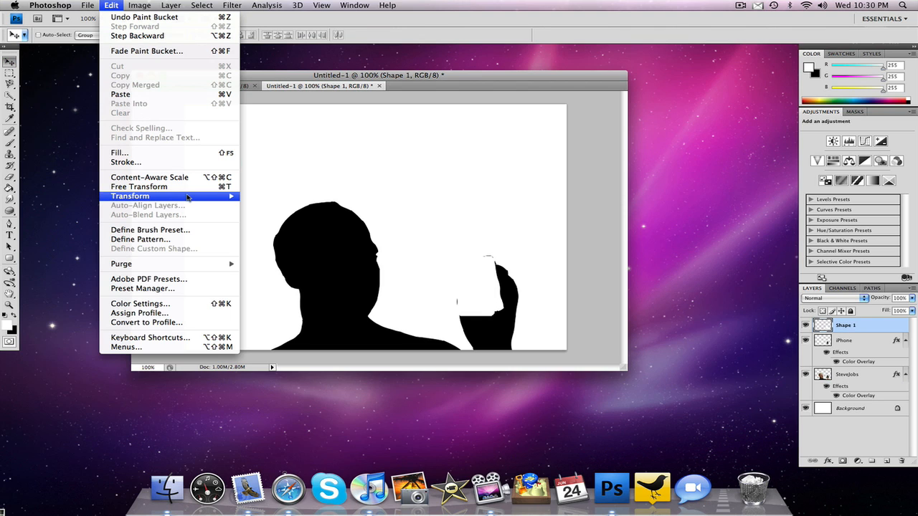
pyautogui.moveTo(206, 196)
pyautogui.click(260, 211)
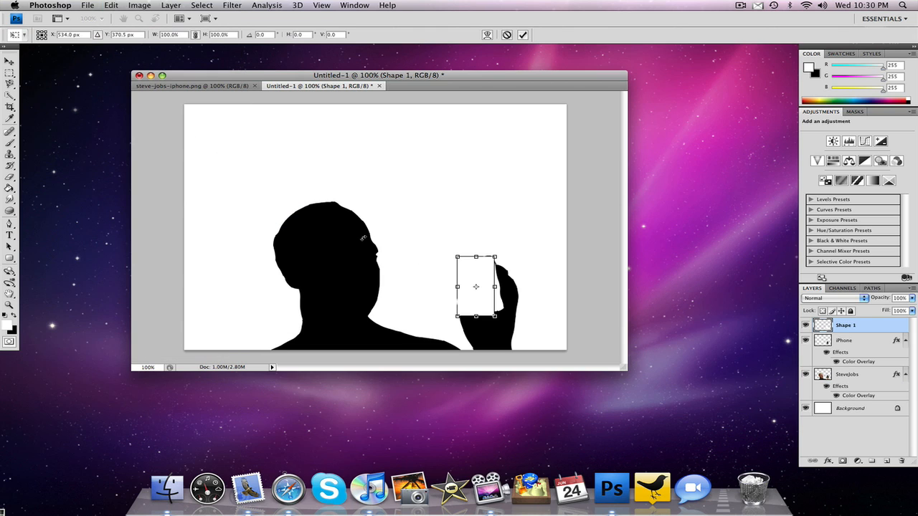
pyautogui.moveTo(453, 318); pyautogui.dragTo(461, 321)
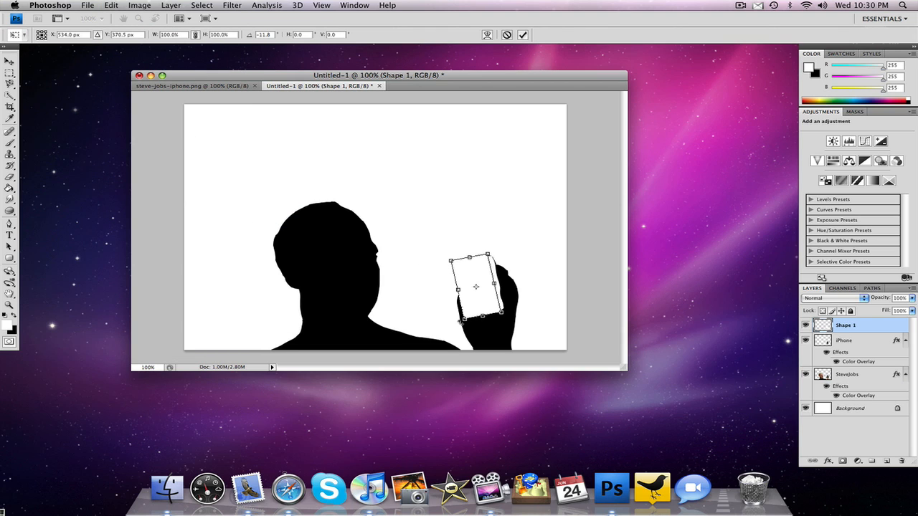
pyautogui.moveTo(478, 277); pyautogui.dragTo(483, 278)
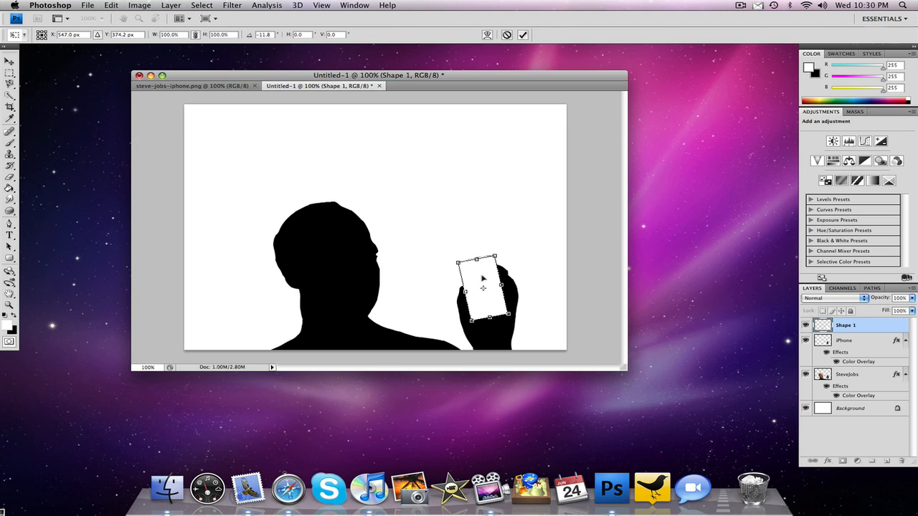
pyautogui.press('Up')
pyautogui.press('Up')
pyautogui.press('Up')
pyautogui.press('Up')
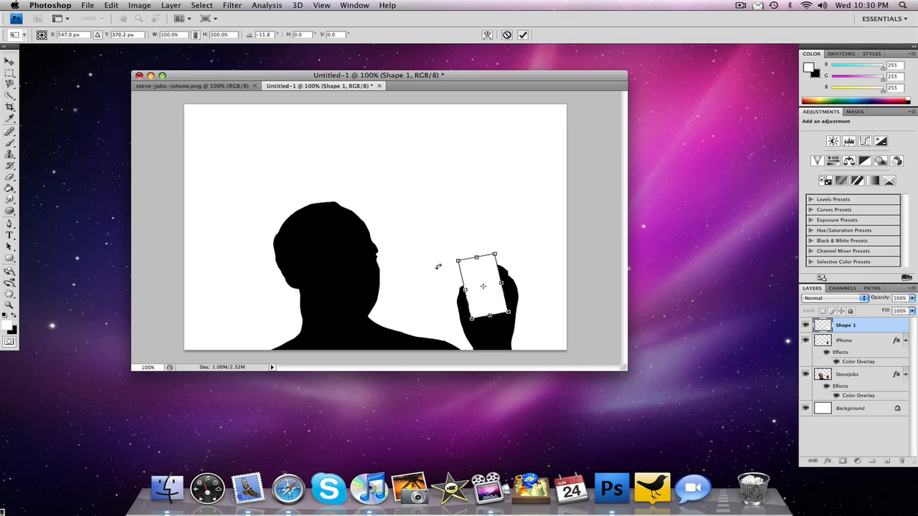
pyautogui.press('Return')
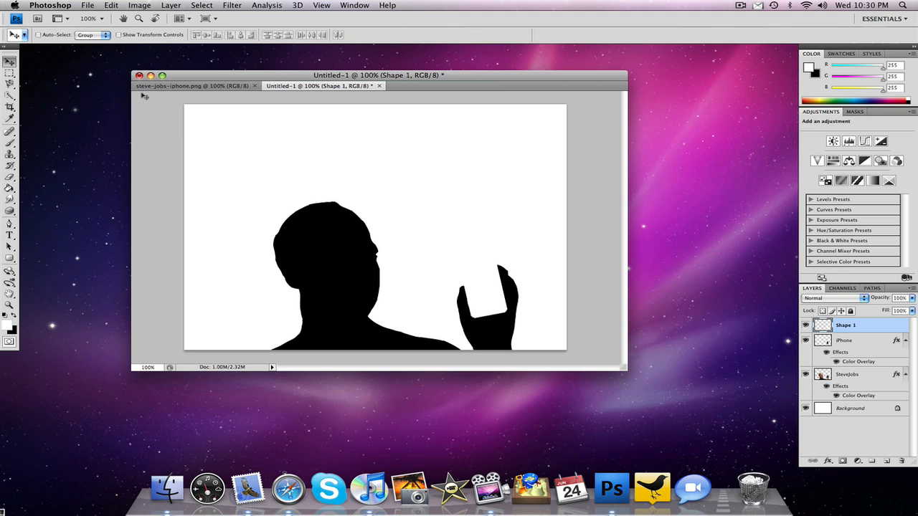
# - Fill the Background layer with light blue (41cae7) using the Paint Bucket
pyautogui.click(850, 409)
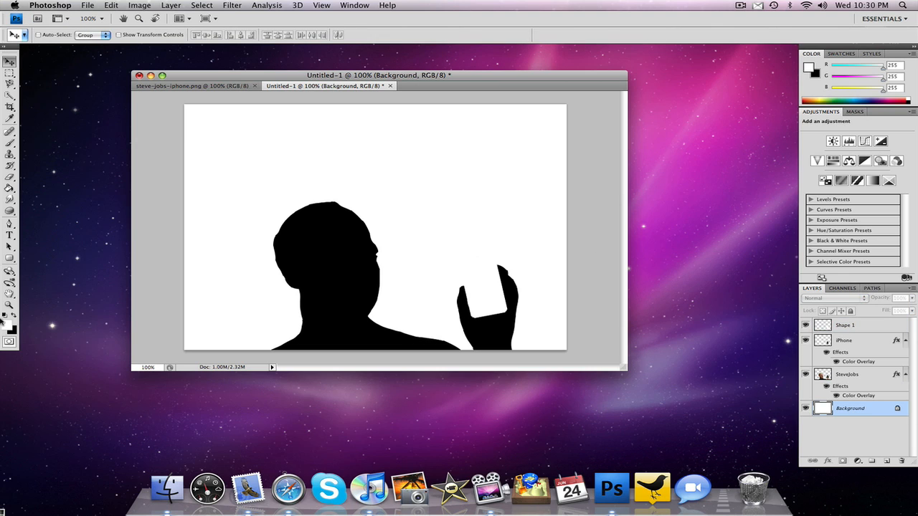
pyautogui.click(7, 324)
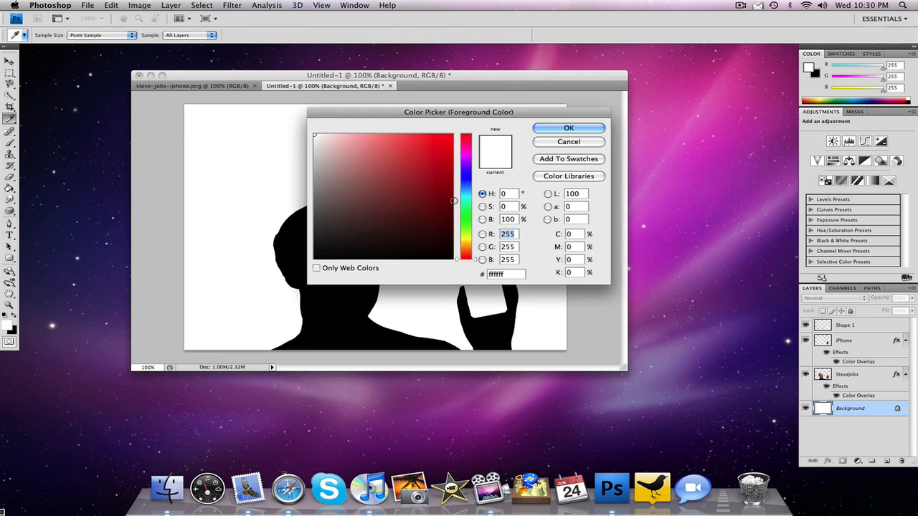
pyautogui.click(463, 195)
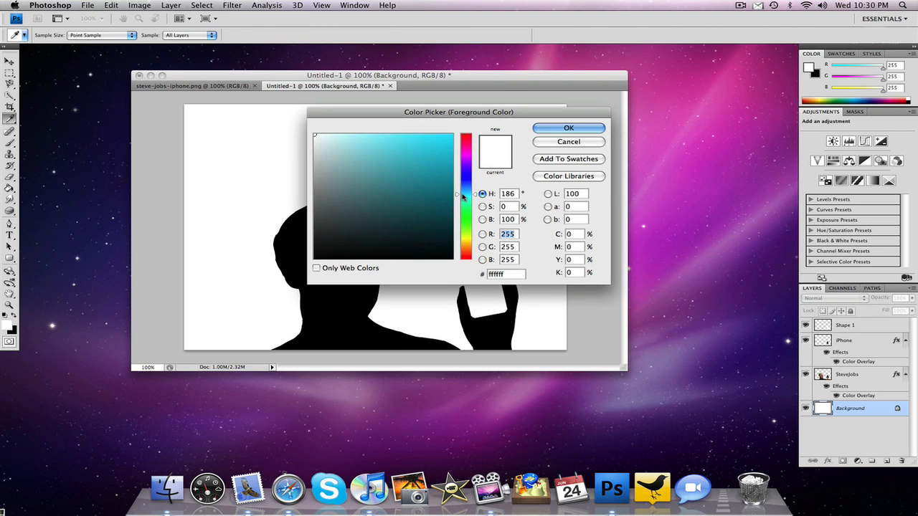
pyautogui.moveTo(408, 139); pyautogui.dragTo(412, 144)
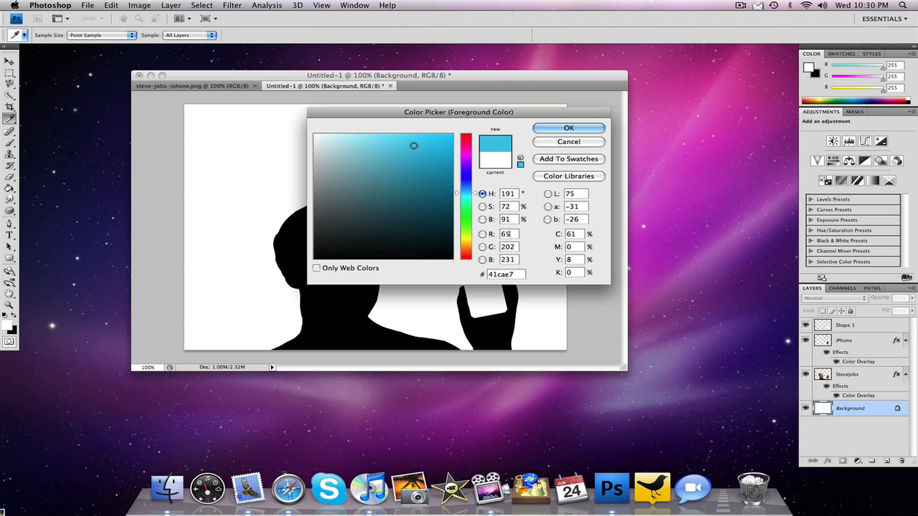
pyautogui.click(569, 128)
pyautogui.press('v')
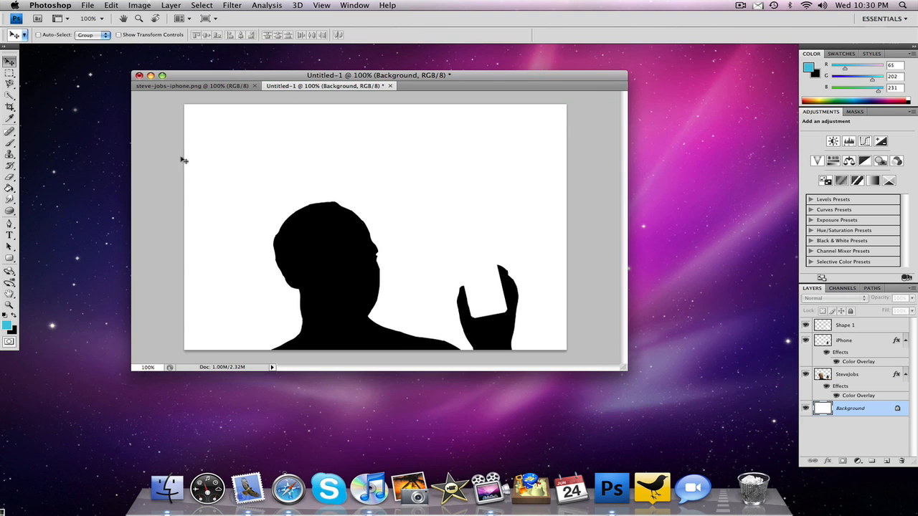
pyautogui.click(9, 188)
pyautogui.click(259, 159)
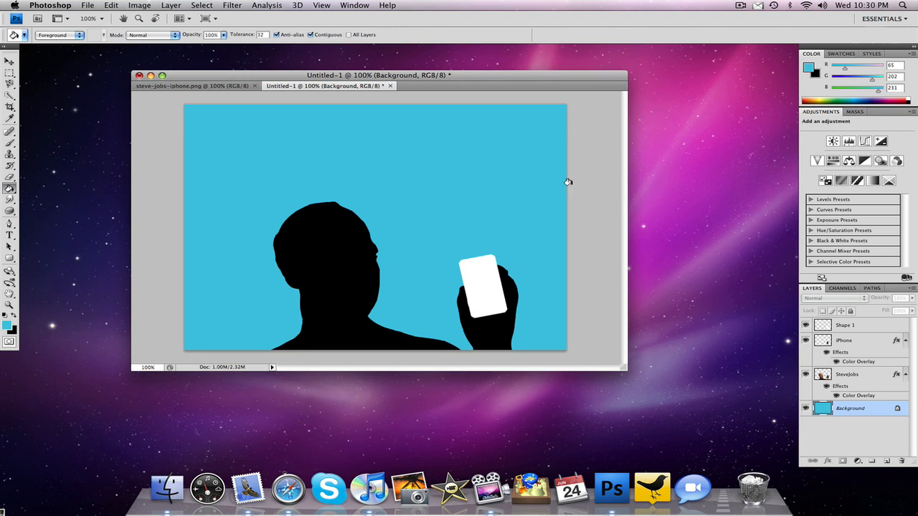
# - Add the headline "Only iCons Use The iPhone" above the figure in 36 pt Myriad Pro on a layer above Shape 1
pyautogui.click(860, 327)
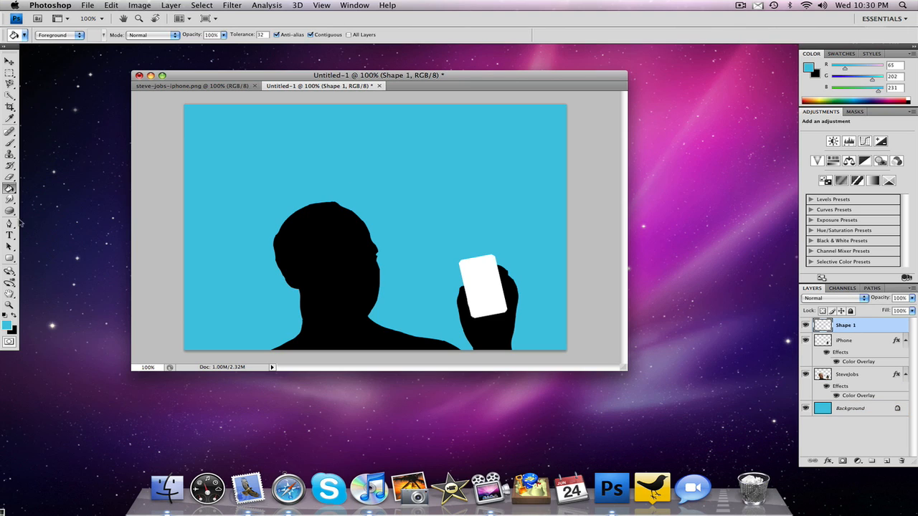
pyautogui.click(9, 235)
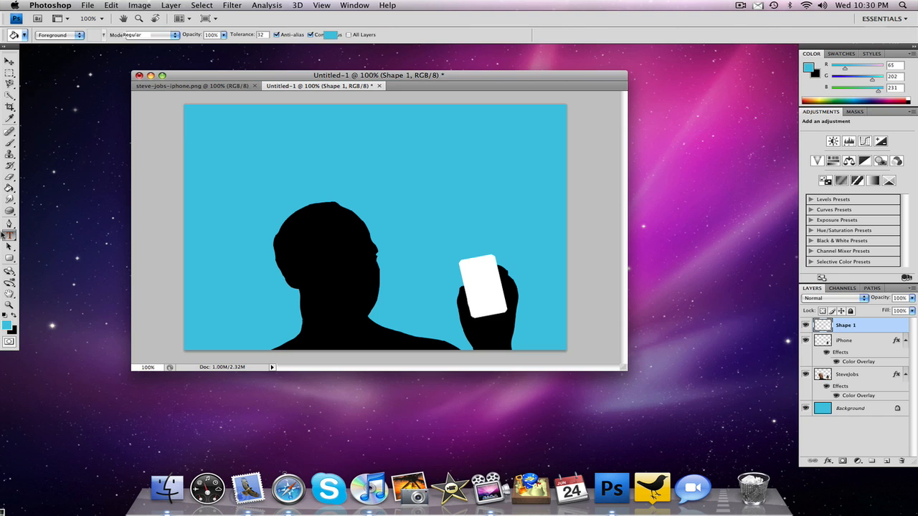
pyautogui.click(256, 150)
pyautogui.write('Th')
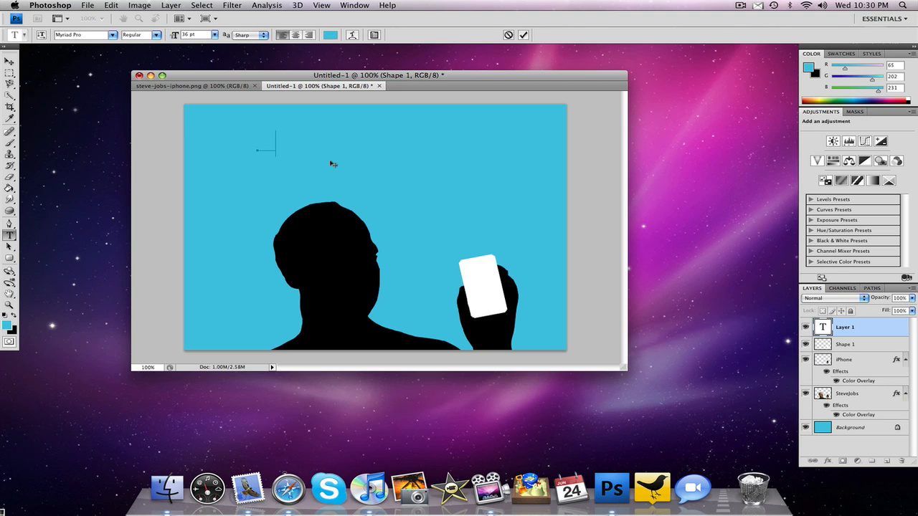
pyautogui.write('e is awesome , the iPhone')
# - Recolor the whole headline white and shift it left so it sits centred above the figure
pyautogui.moveTo(557, 141); pyautogui.dragTo(215, 147)
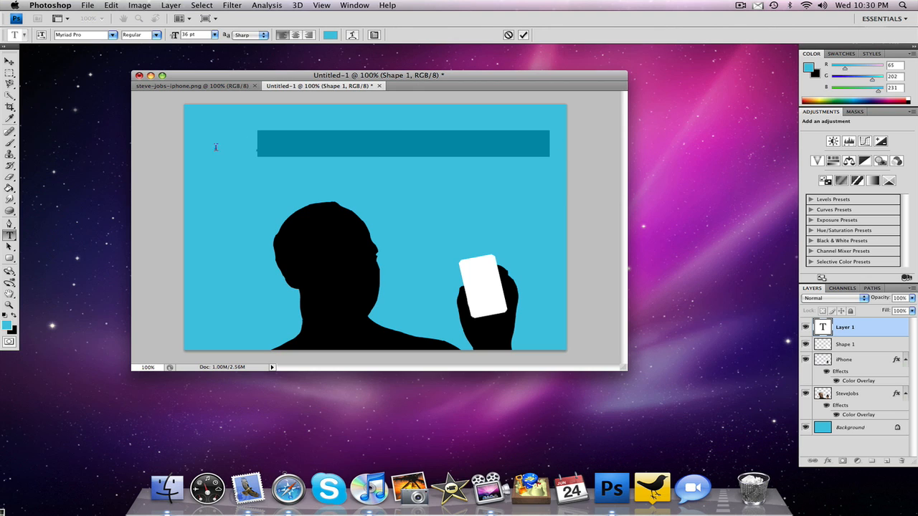
pyautogui.click(326, 36)
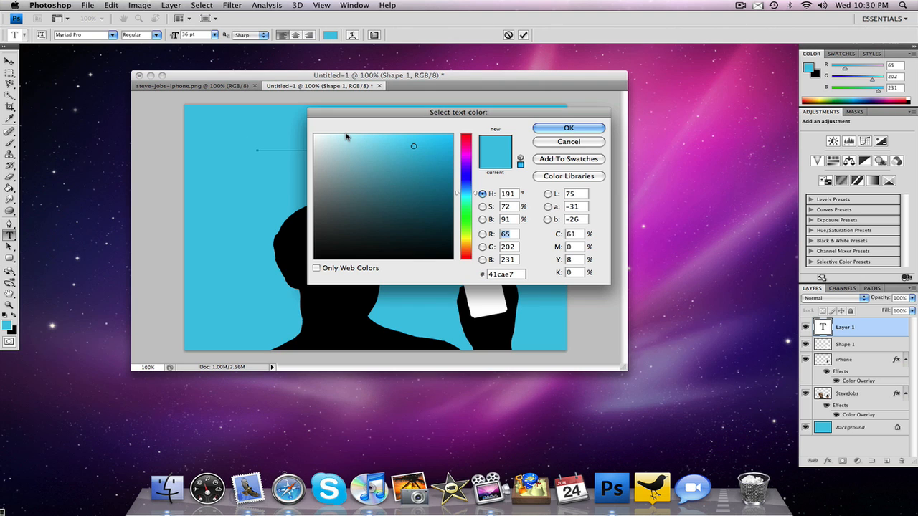
pyautogui.click(315, 135)
pyautogui.click(573, 127)
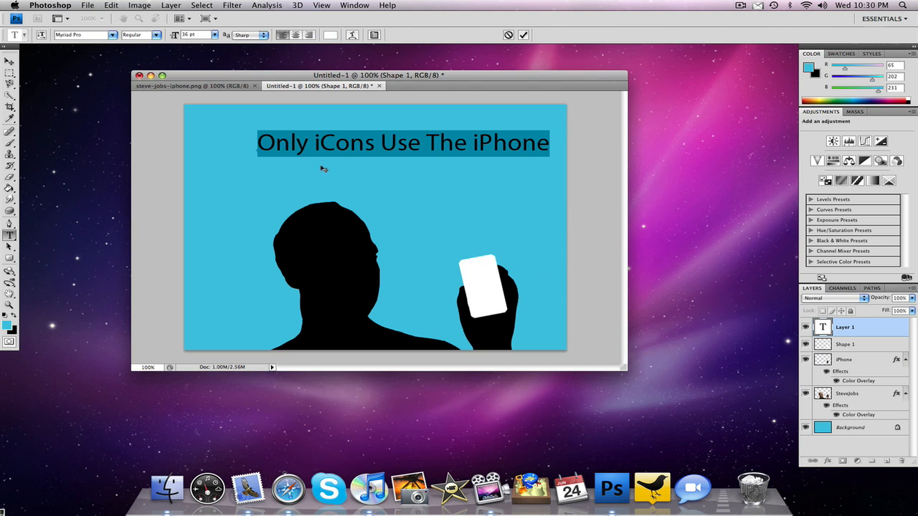
pyautogui.click(280, 161)
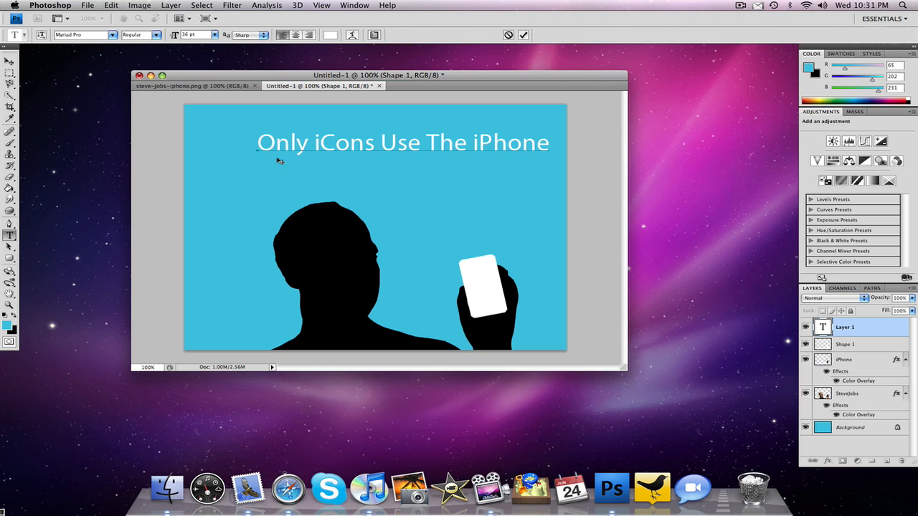
pyautogui.click(5, 61)
pyautogui.moveTo(294, 172); pyautogui.dragTo(269, 171)
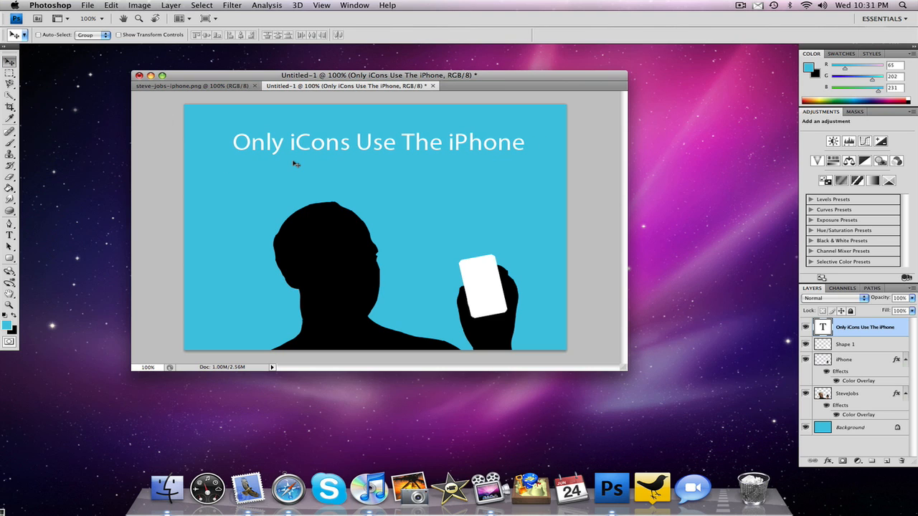